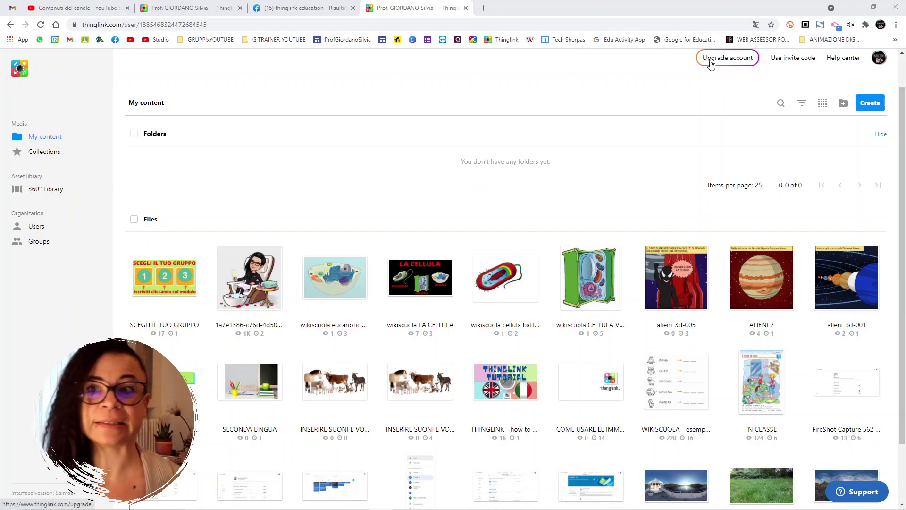
Step: Review the Premium Classroom upgrade page and return to the content library
click(711, 64)
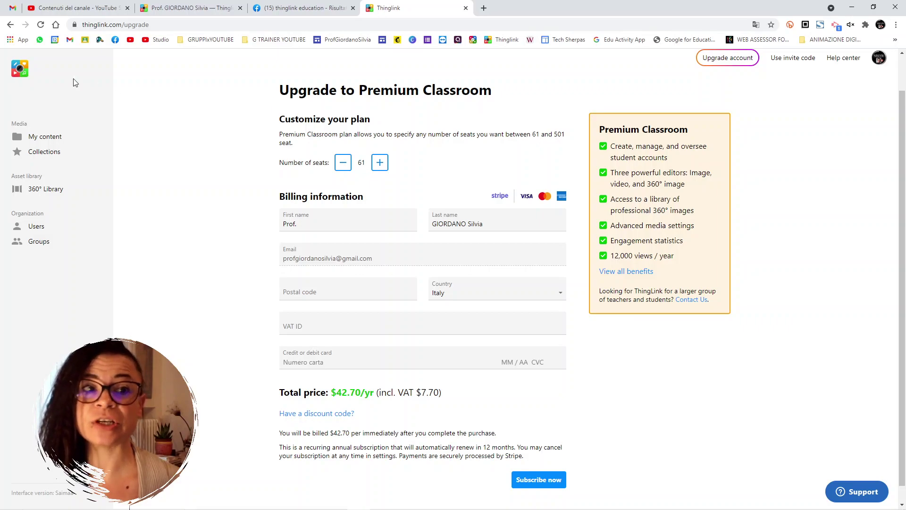
click(11, 25)
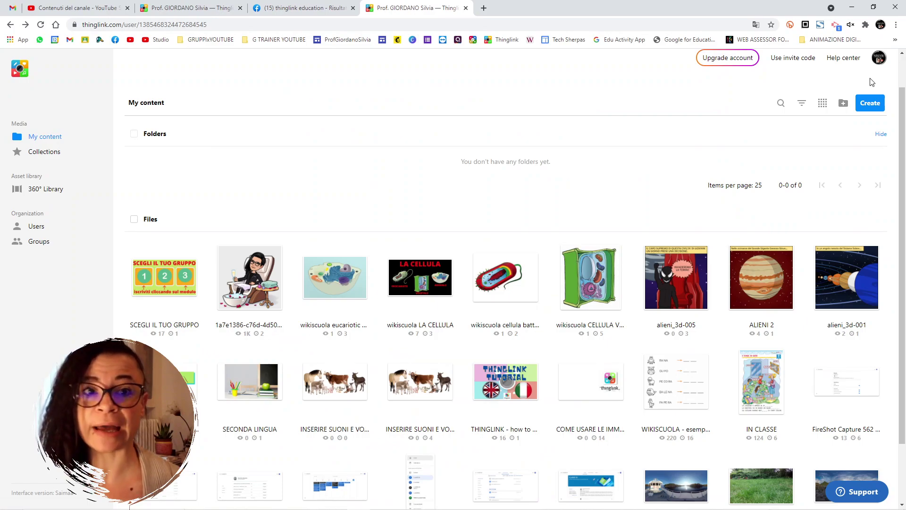
Step: Open the profile settings and check the current subscription plan in the billing section and the account menu
key(ctrl+plus)
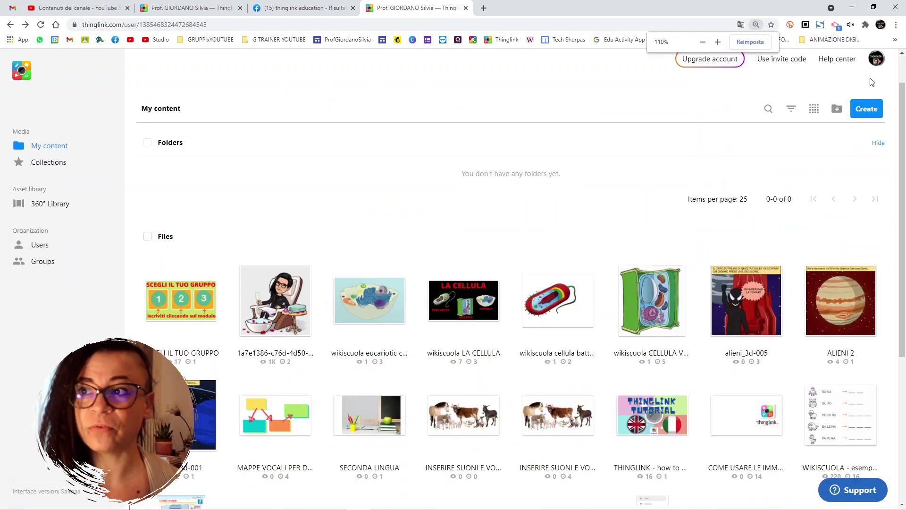
key(ctrl+plus)
key(ctrl+plus)
key(ctrl+plus)
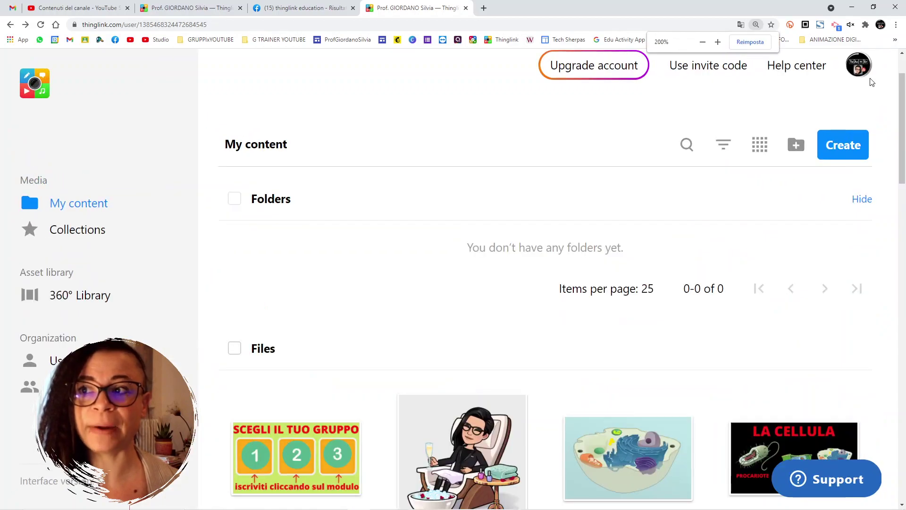
key(ctrl+plus)
key(ctrl+plus)
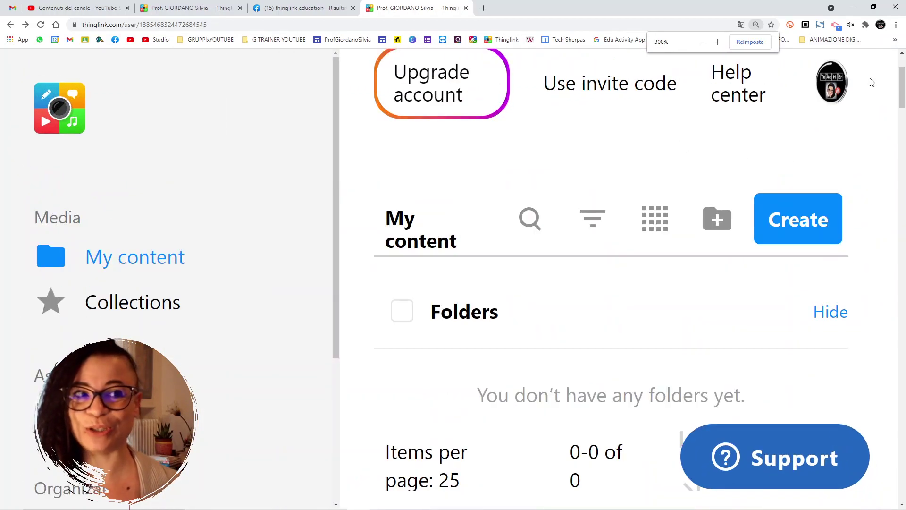
key(ctrl+minus)
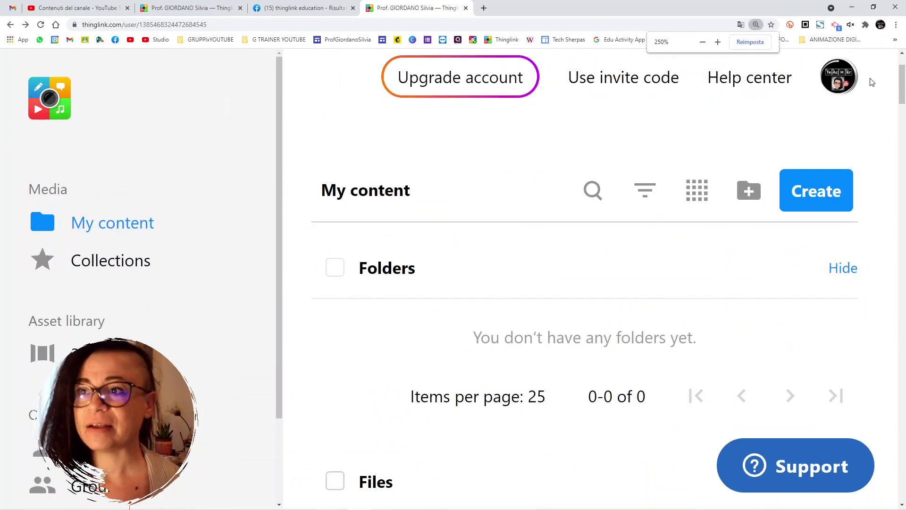
click(846, 84)
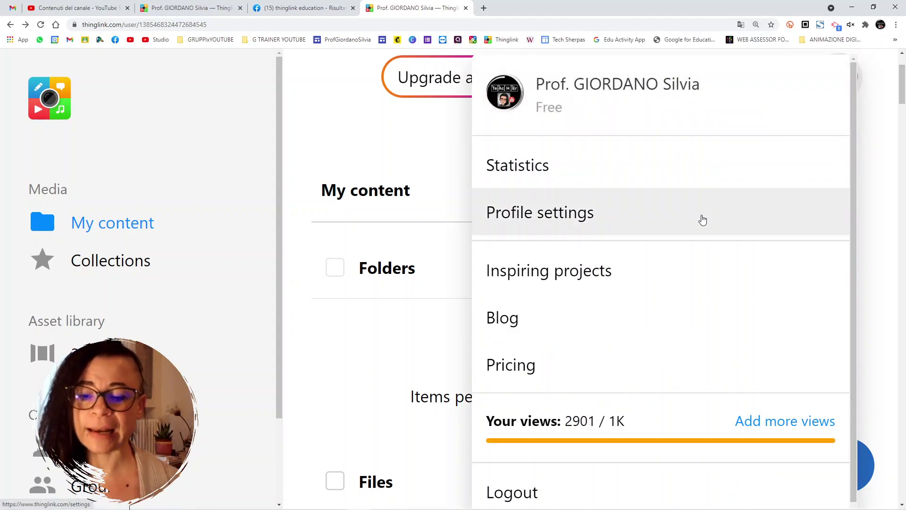
key(ctrl+minus)
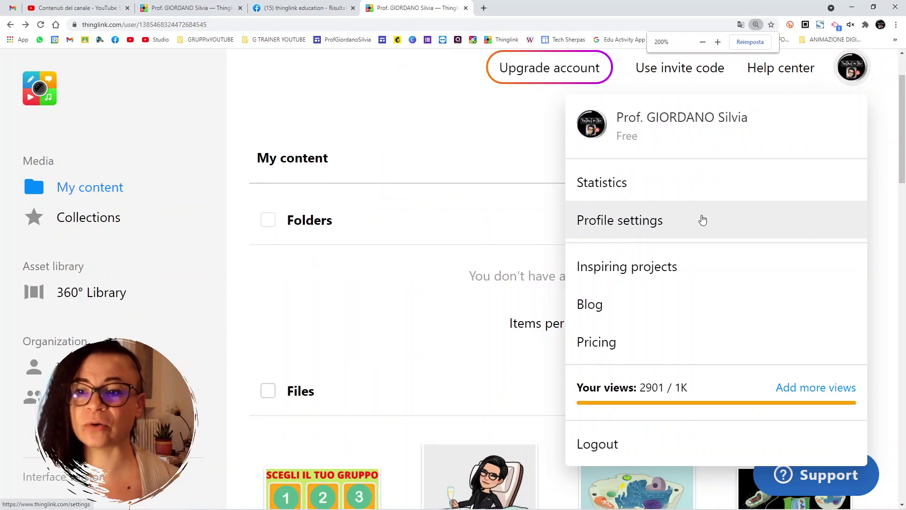
click(628, 226)
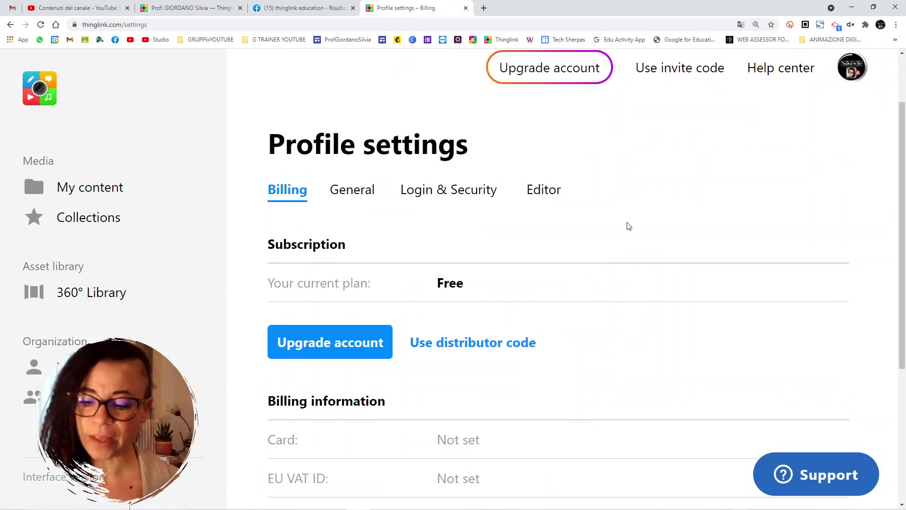
key(ctrl+minus)
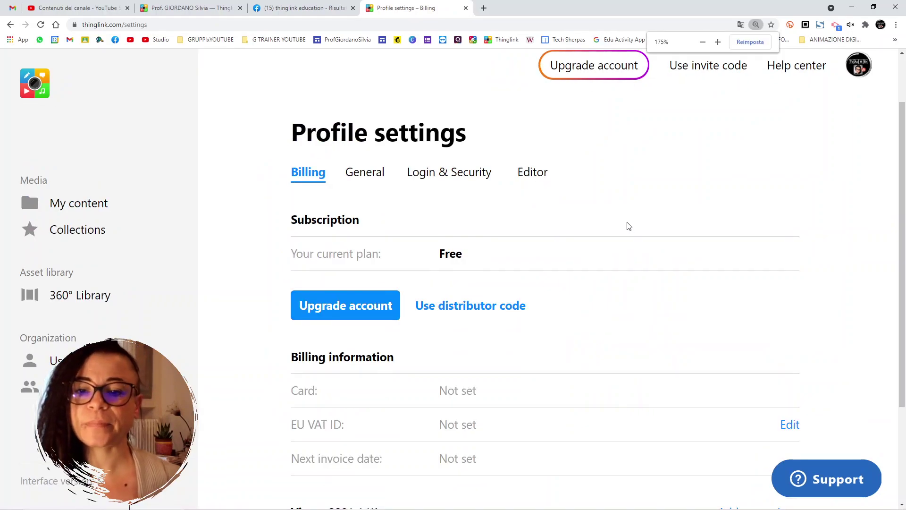
click(867, 70)
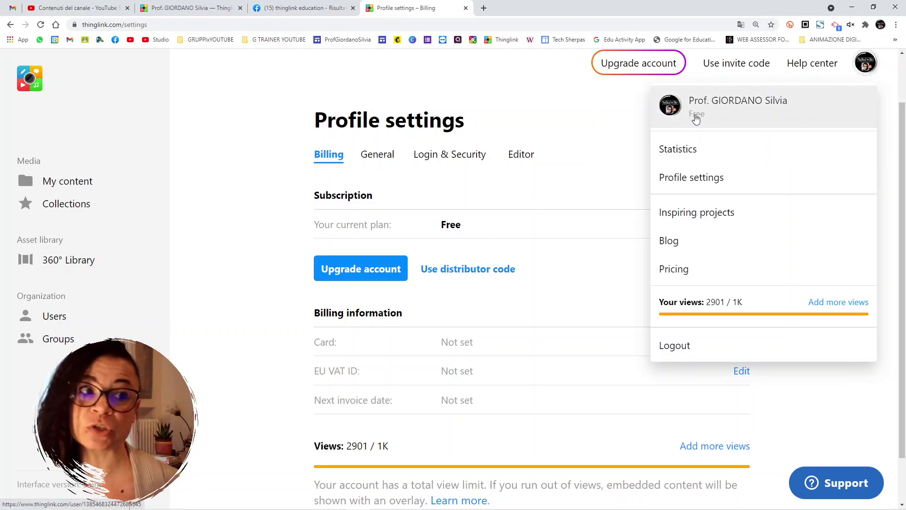
click(599, 193)
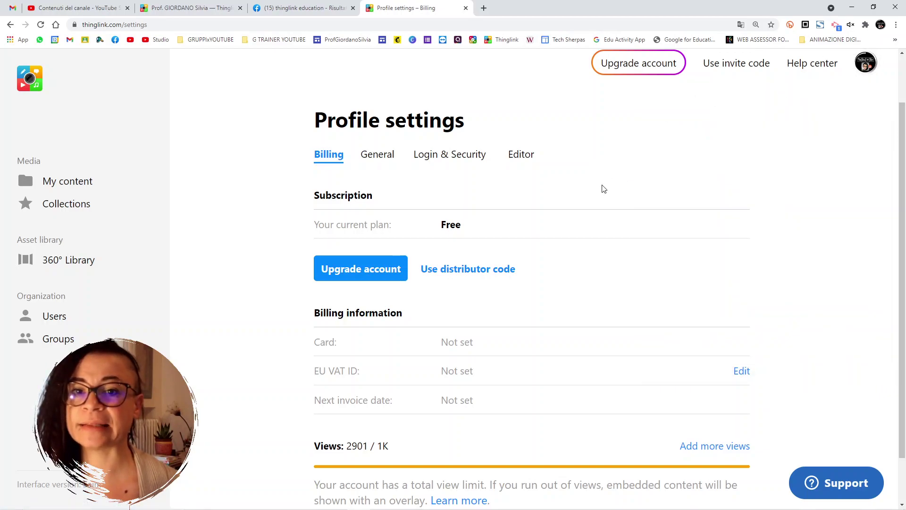
Step: Set the interface version to Ruovesi (2017) in the general profile settings and save it
click(383, 158)
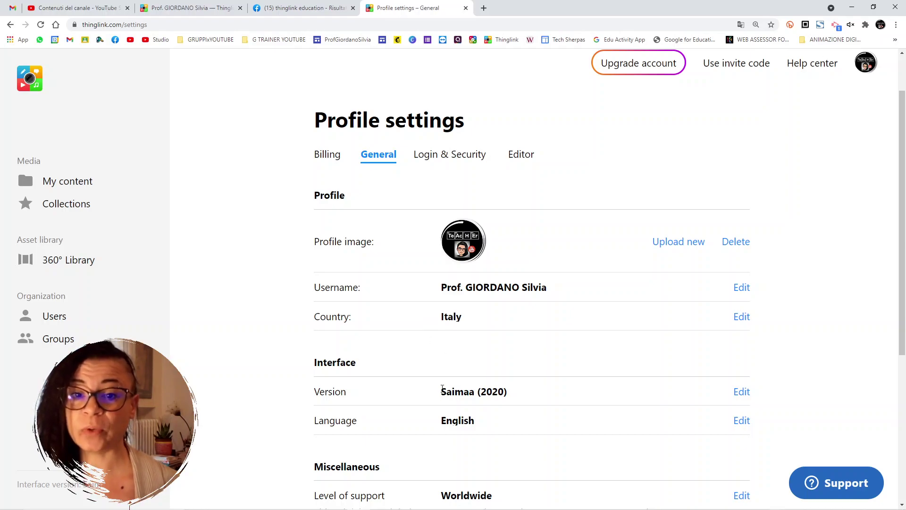
scroll(565, 349, down, 1)
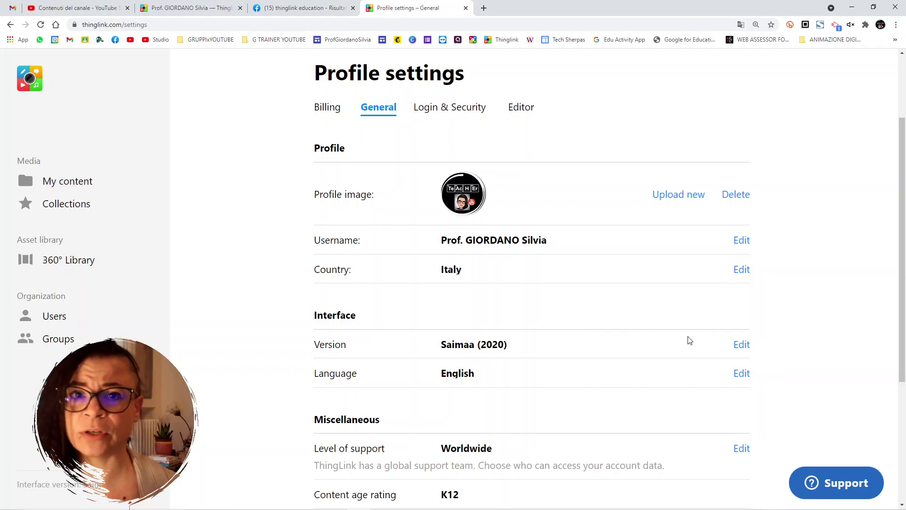
click(742, 347)
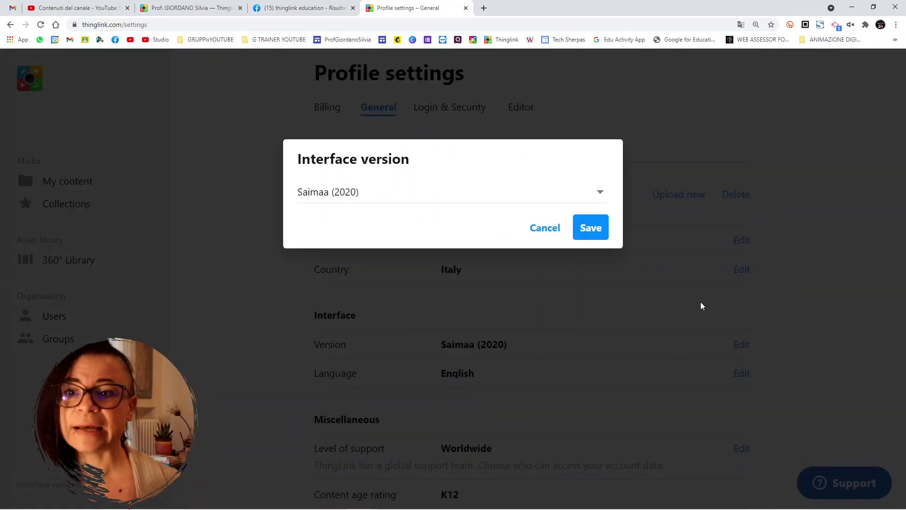
click(605, 195)
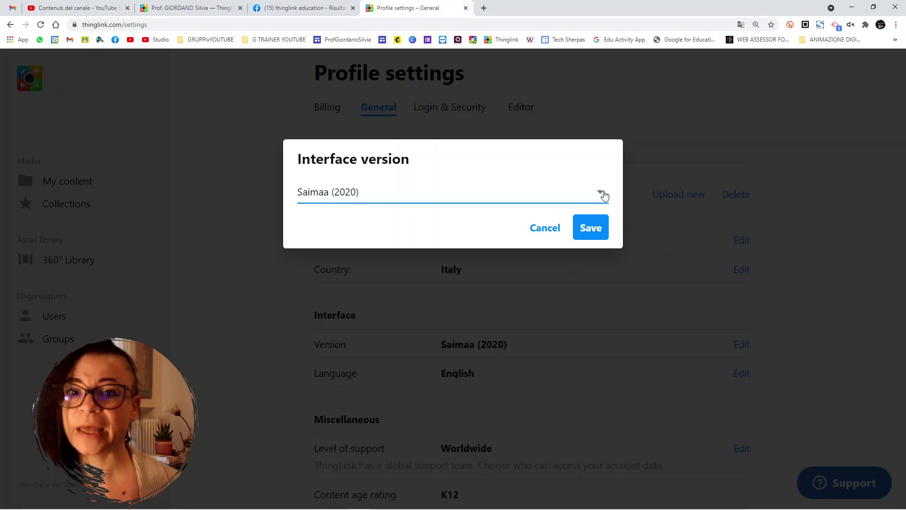
click(605, 195)
click(321, 230)
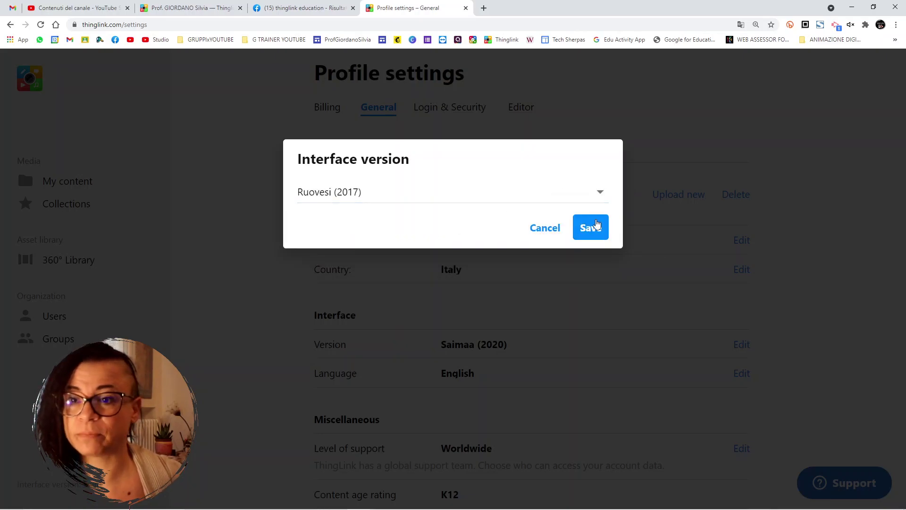
click(595, 227)
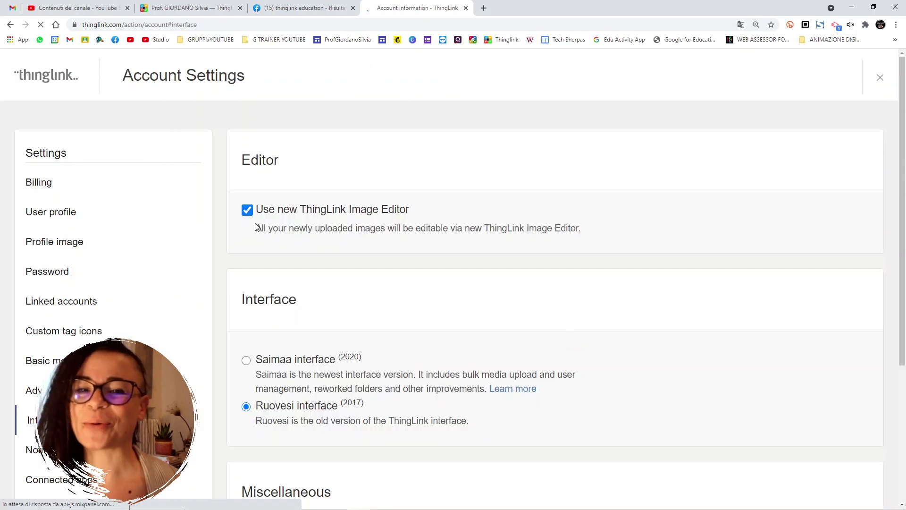
Step: Return to the media library from the account settings and look over its layout in the old interface
click(56, 80)
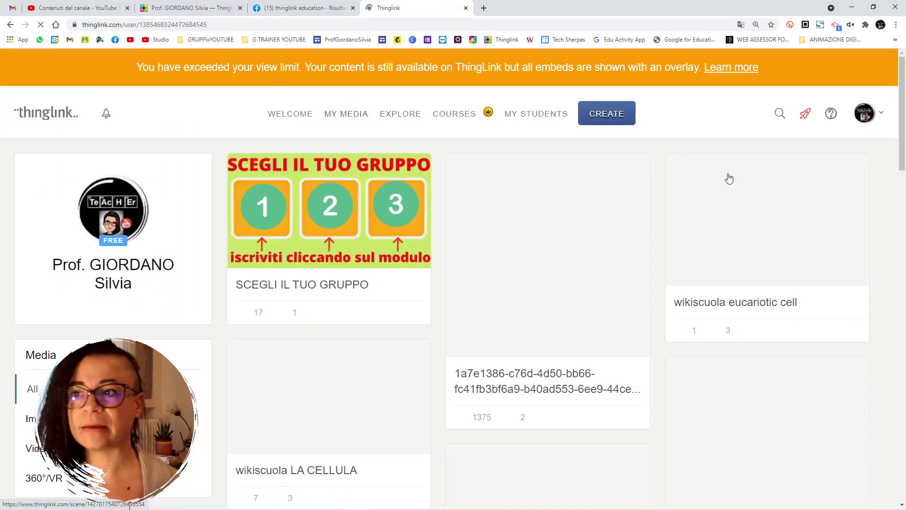
key(ctrl+minus)
key(ctrl+minus)
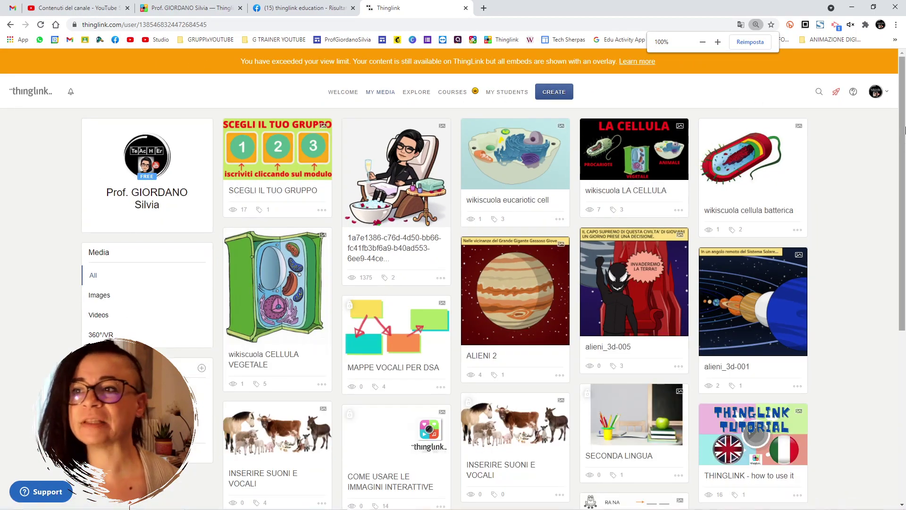
drag(903, 155, 903, 168)
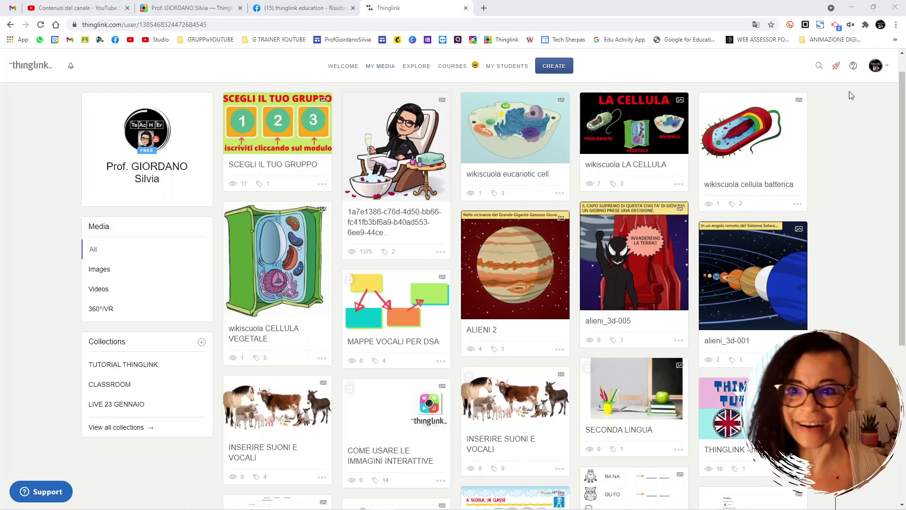
Step: Select the Saimaa interface (2020) in the account's interface settings and save the changes
click(873, 76)
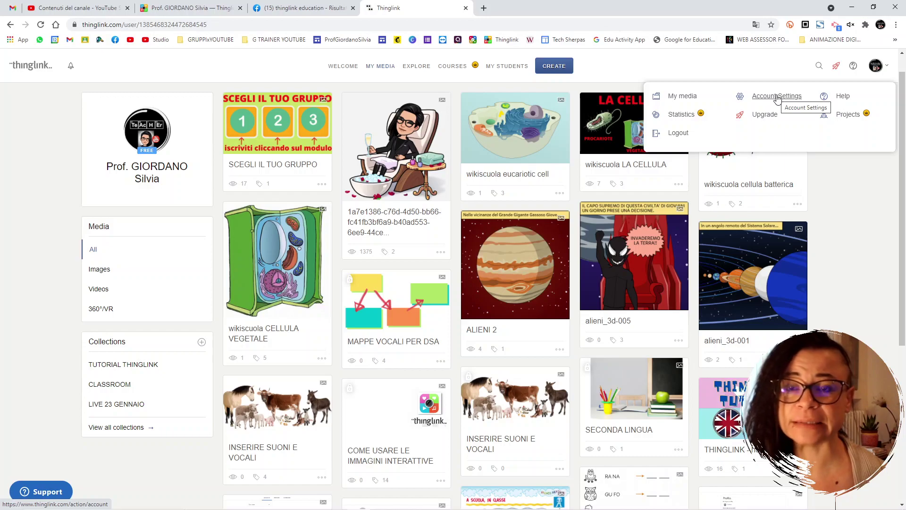
click(751, 98)
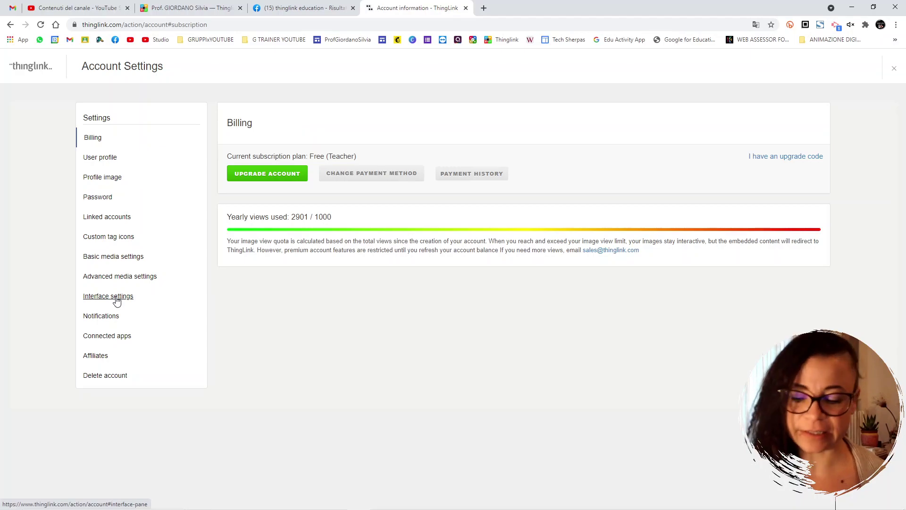
key(ctrl+plus)
key(ctrl+plus)
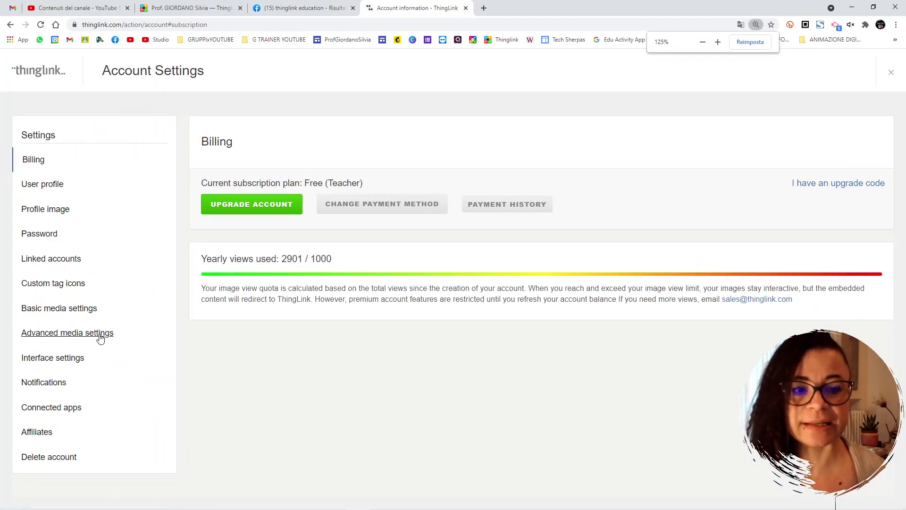
click(79, 360)
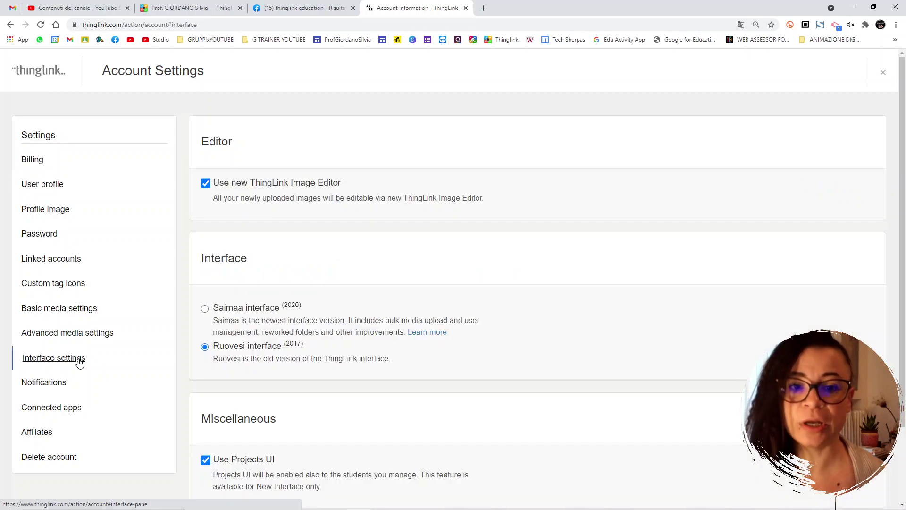
click(205, 310)
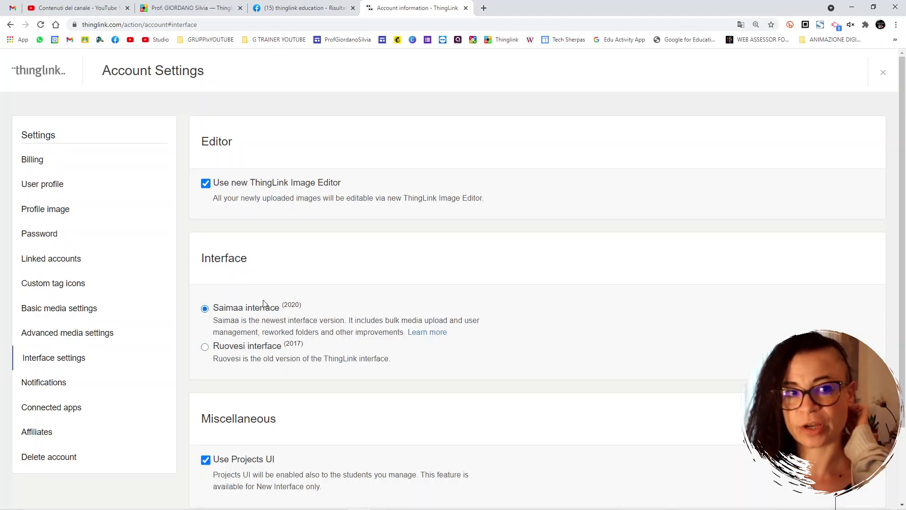
scroll(267, 299, down, 2)
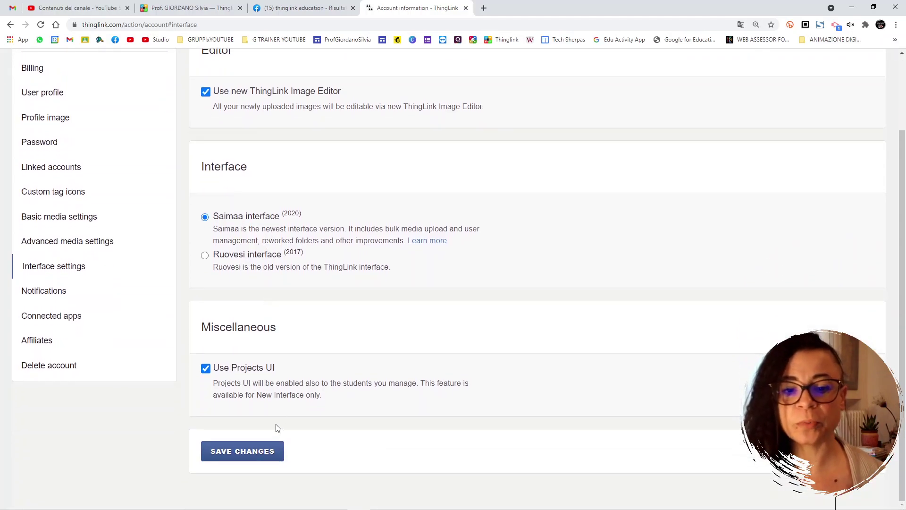
click(253, 461)
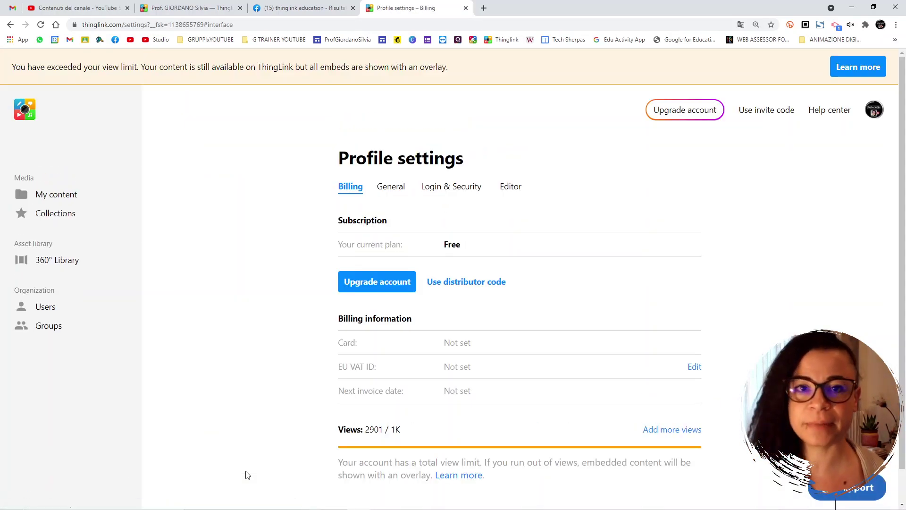
Step: Leave the profile settings and go back to the My content library in the new interface
key(ctrl+minus)
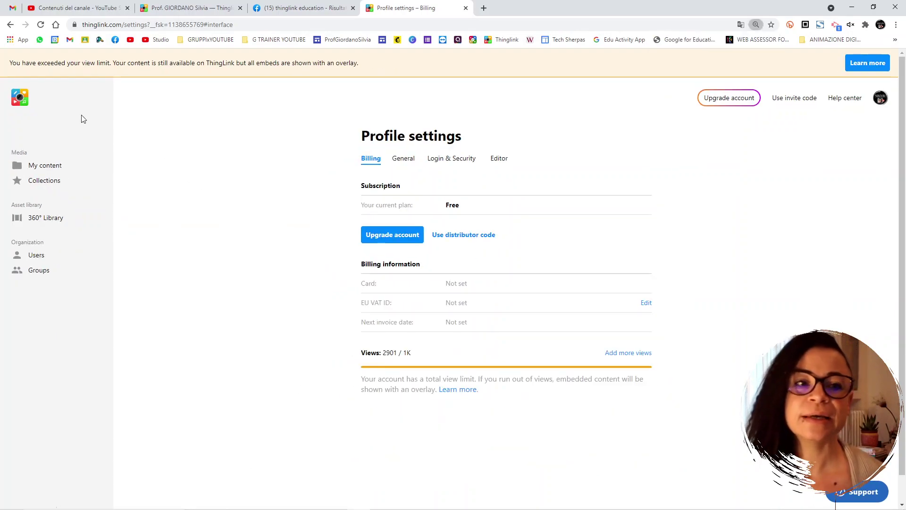
click(29, 97)
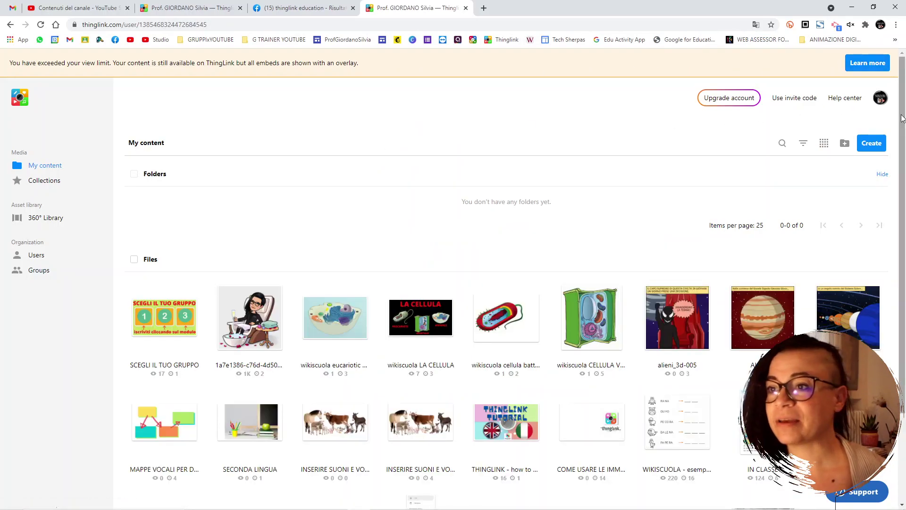
drag(903, 118, 902, 140)
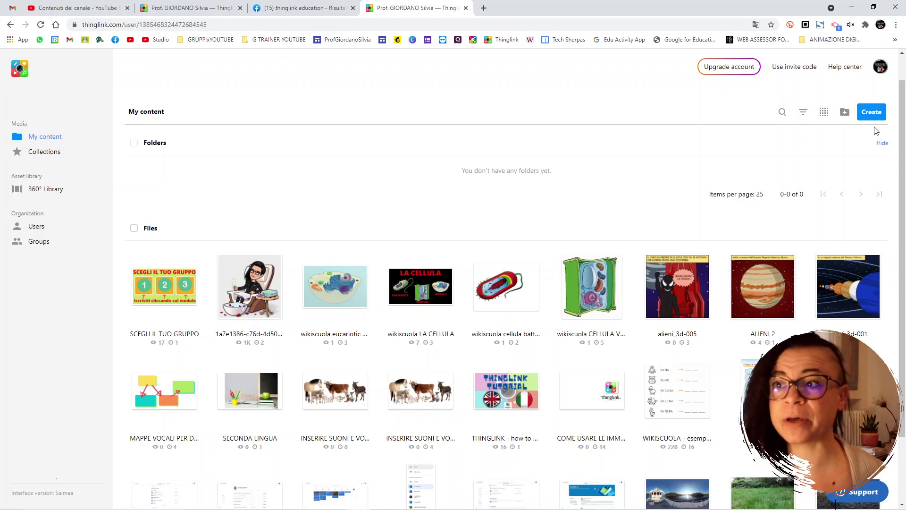
Step: Try to create a new folder in My content, declining the upgrade
click(844, 114)
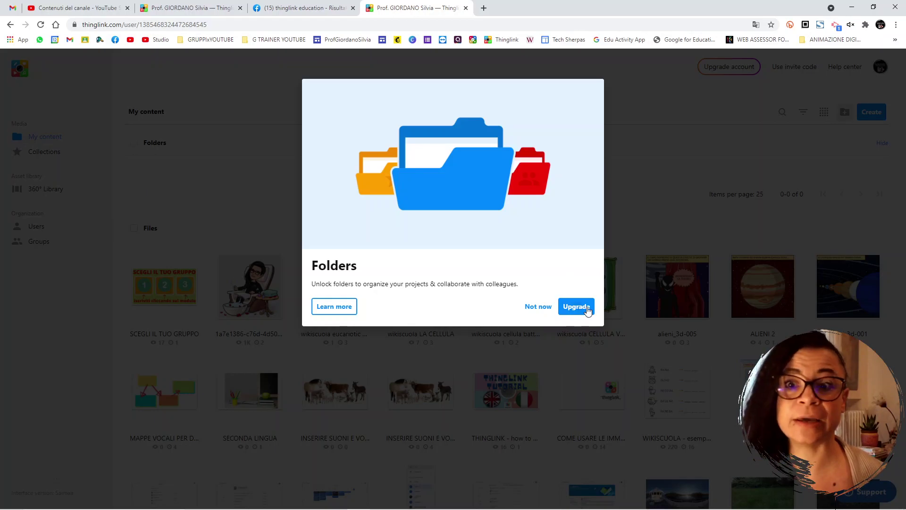
click(545, 311)
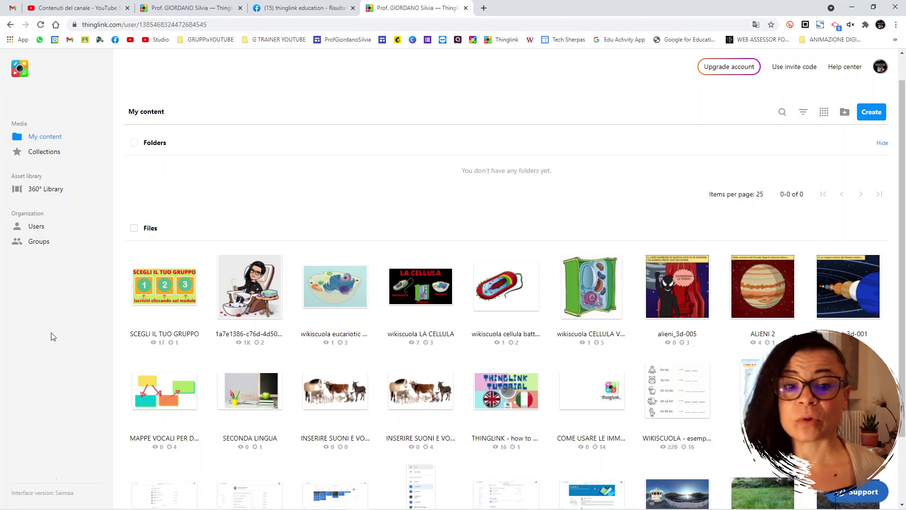
Step: Open the media search for the My content library
mouse_move(414, 375)
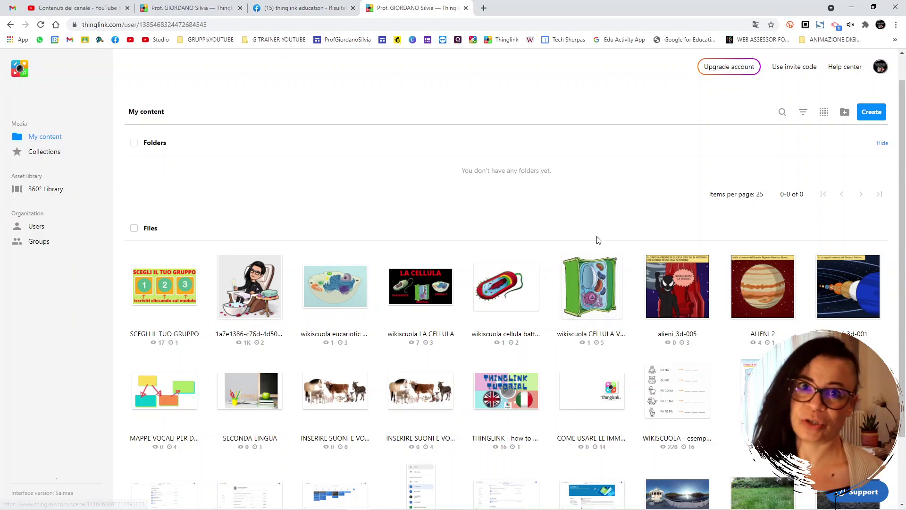
click(783, 112)
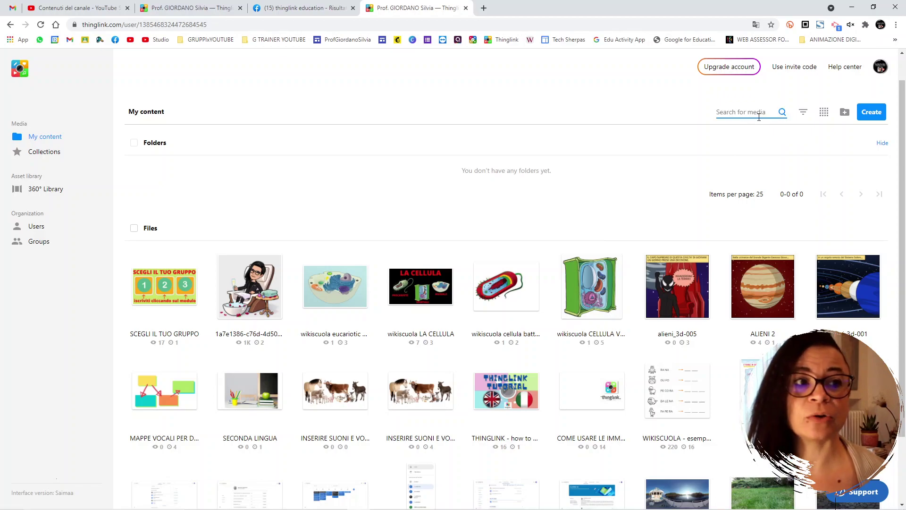
Step: Enlarge the page and search the My content library for "la cellula"
key(ctrl+plus)
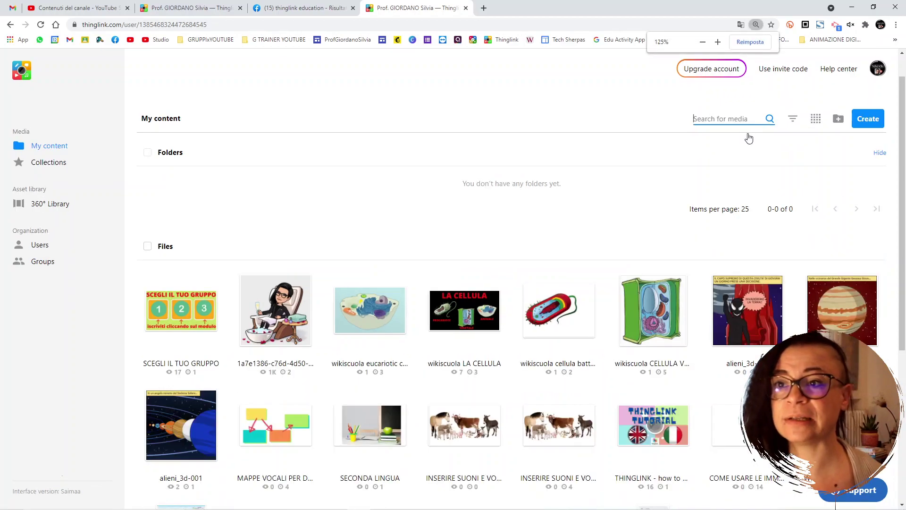
key(ctrl+plus)
key(ctrl+plus)
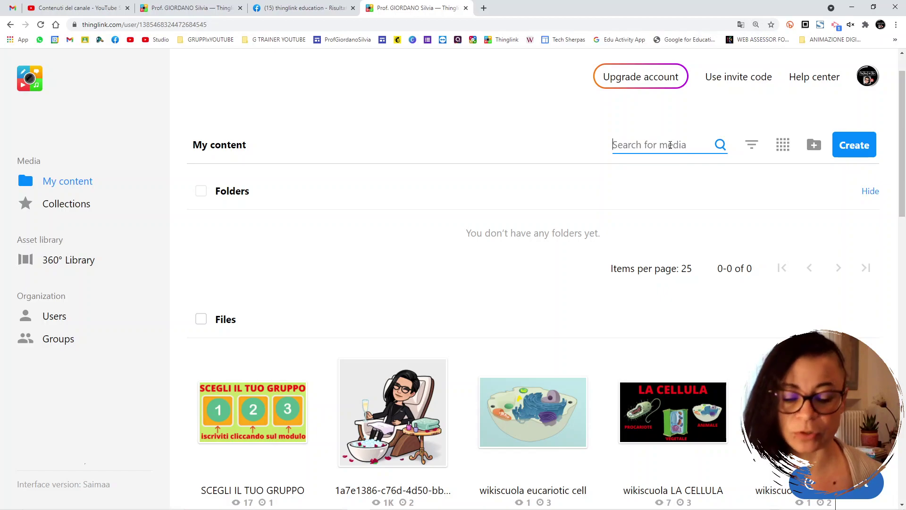
text(la cellula)
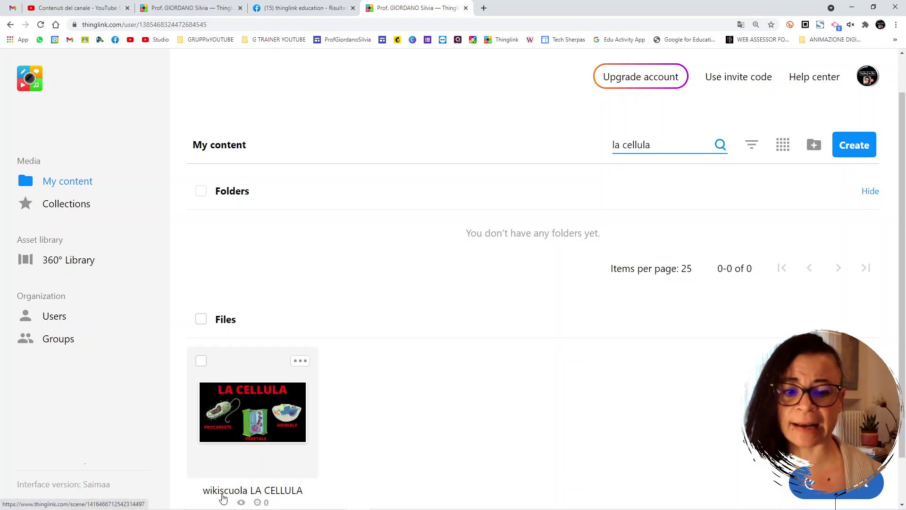
scroll(298, 455, down, 1)
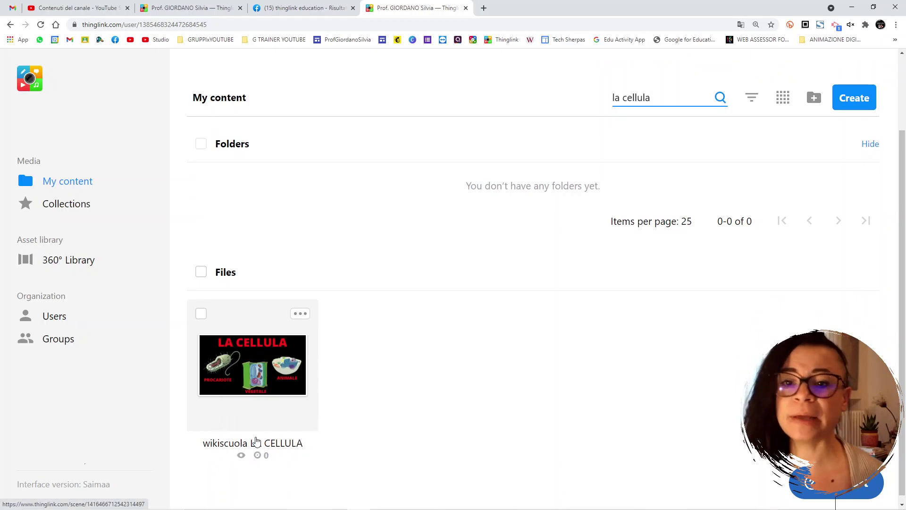
Step: Clear the media search and reduce the page zoom to 125% to list all My content files again
scroll(437, 427, up, 2)
drag(656, 189, 573, 192)
key(BackSpace)
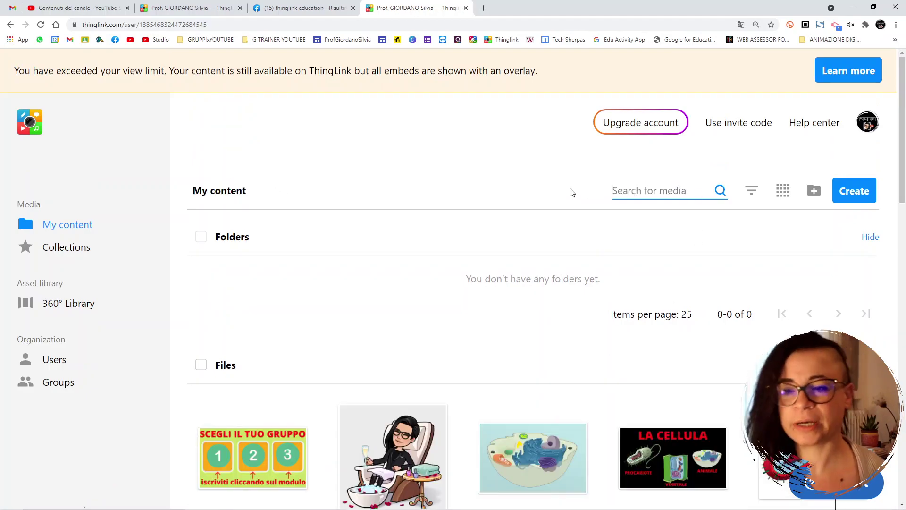
key(ctrl+minus)
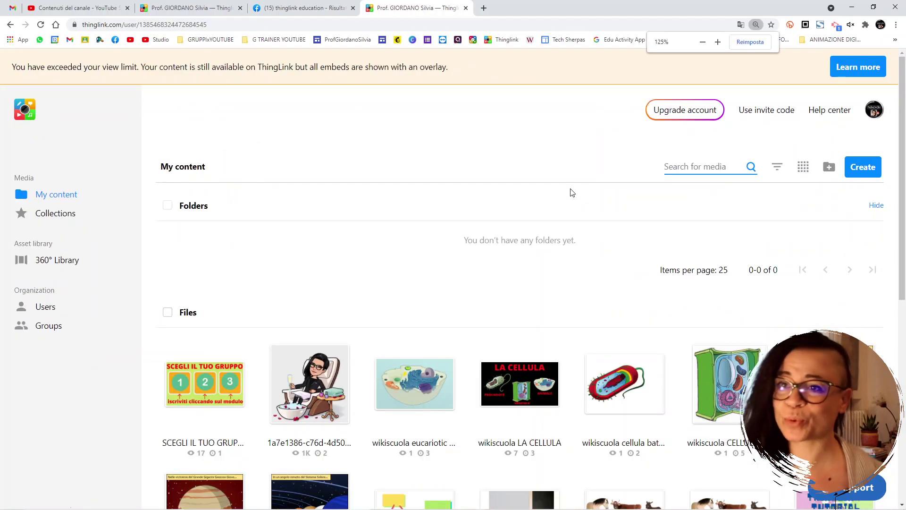
drag(903, 111, 905, 130)
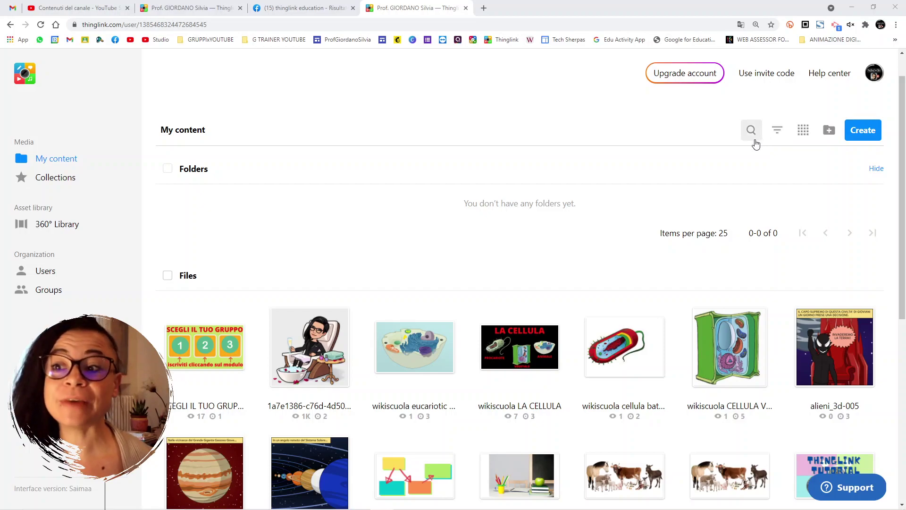
Step: Filter the My content library to Image only, excluding Video, Image 360 and Video 360, and review the filtered files
click(780, 139)
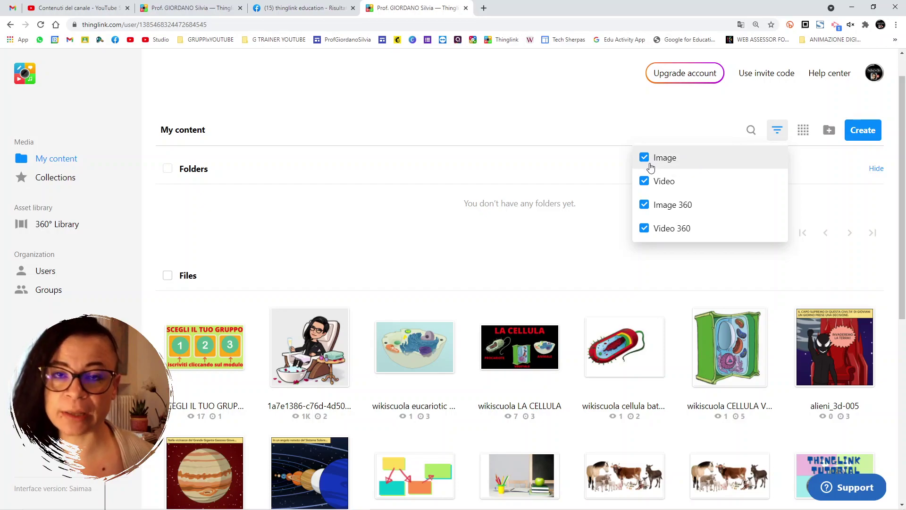
click(644, 181)
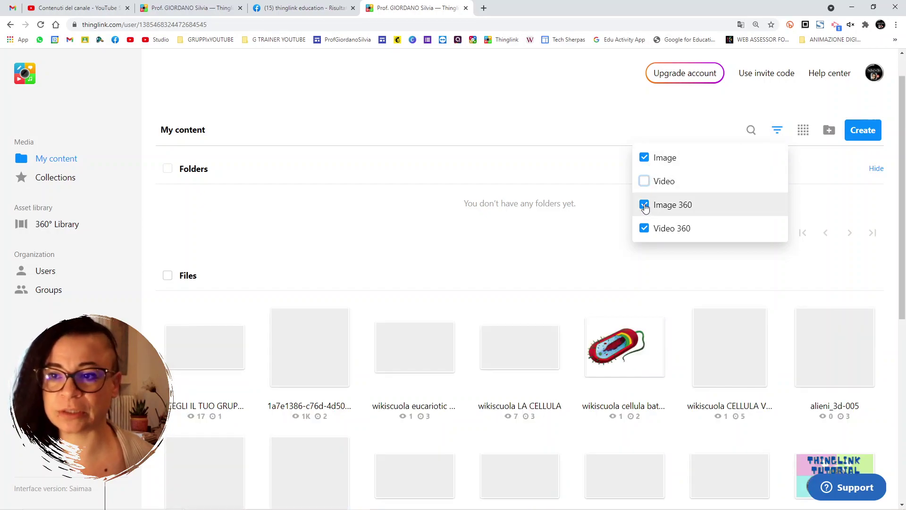
click(645, 204)
click(645, 229)
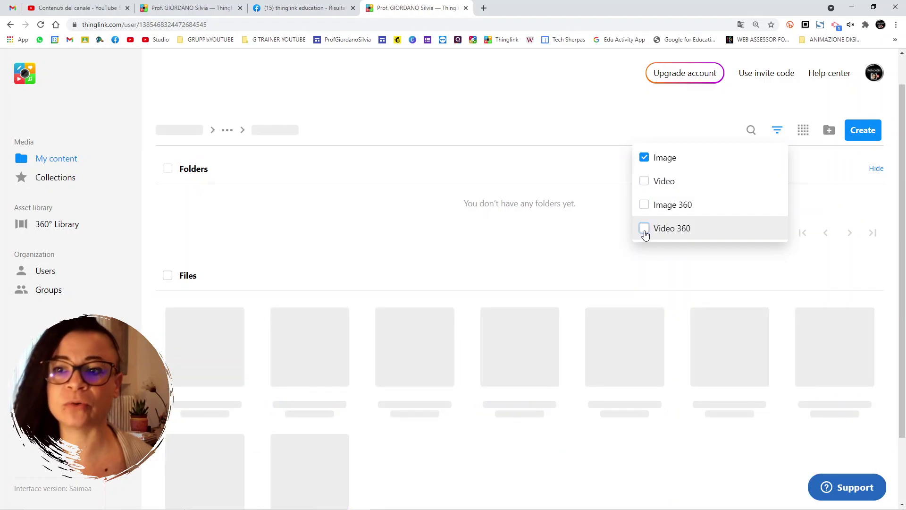
click(393, 265)
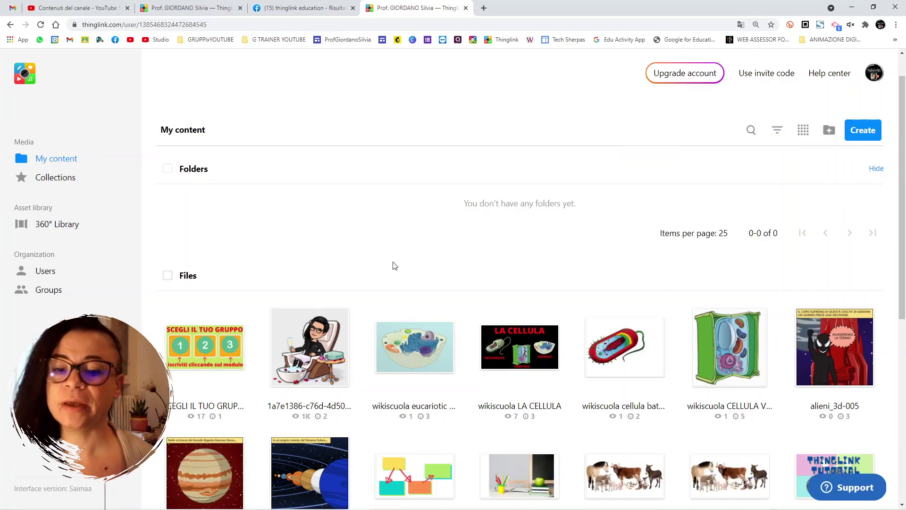
scroll(568, 297, down, 3)
scroll(598, 434, down, 2)
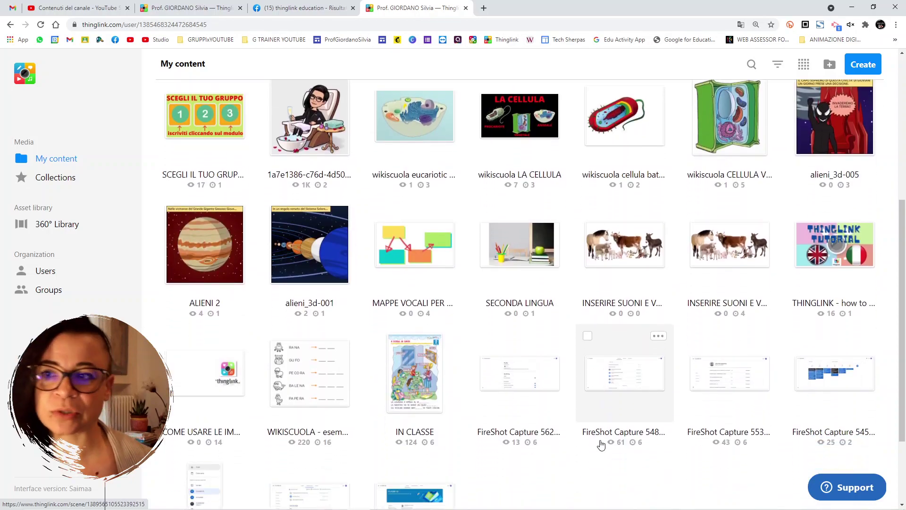
scroll(602, 445, up, 6)
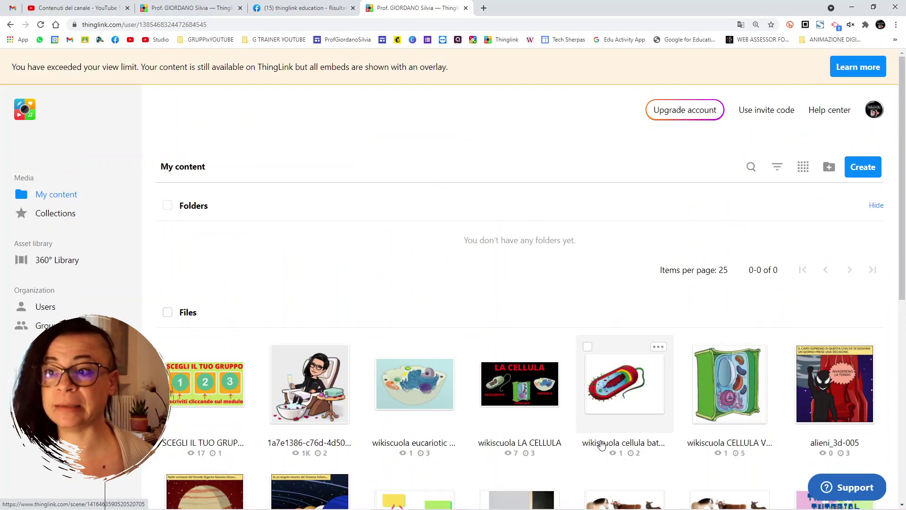
click(781, 170)
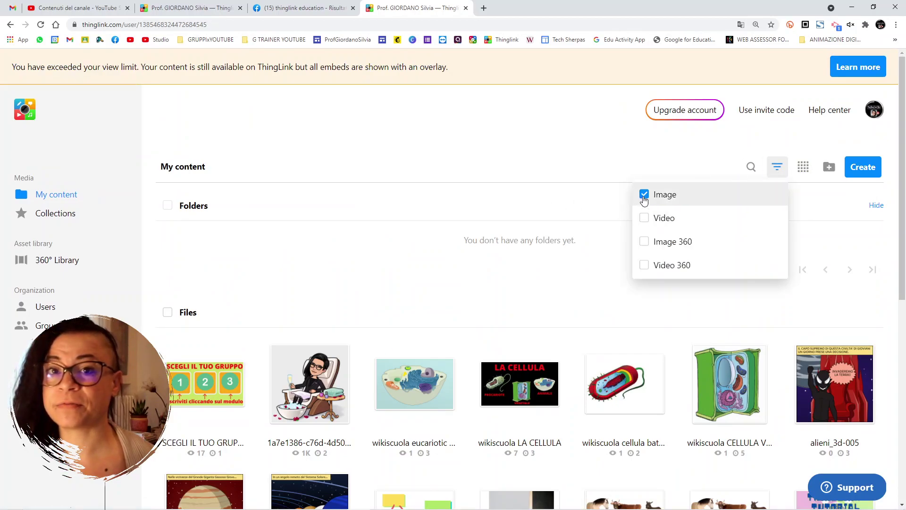
click(657, 142)
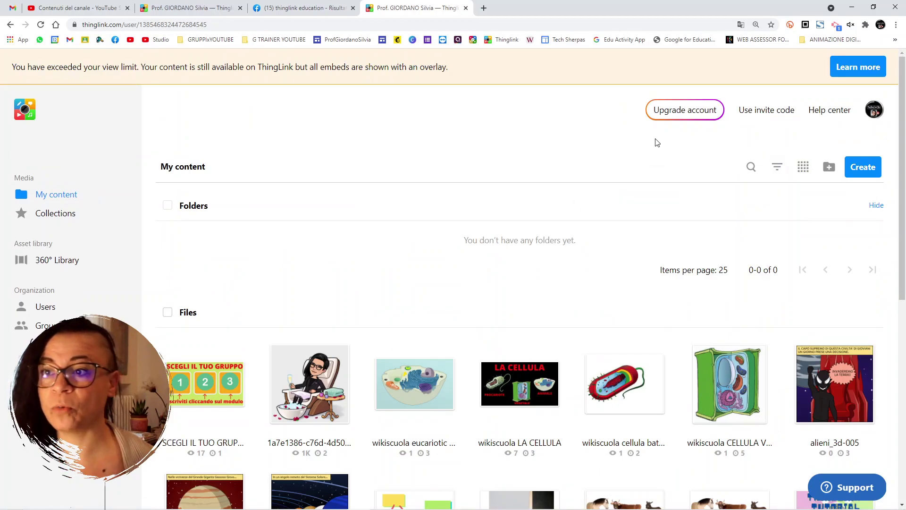
Step: Display the My content files in the large grid and look through the enlarged thumbnails
click(805, 171)
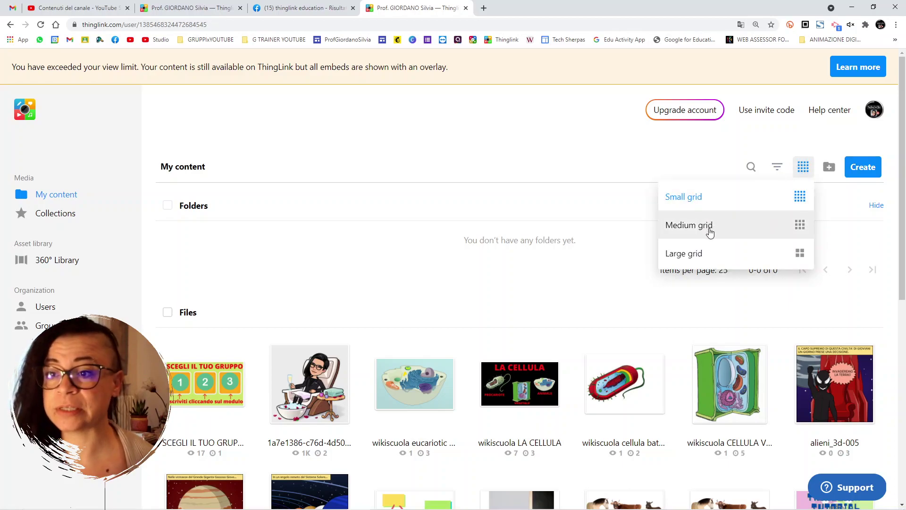
click(706, 255)
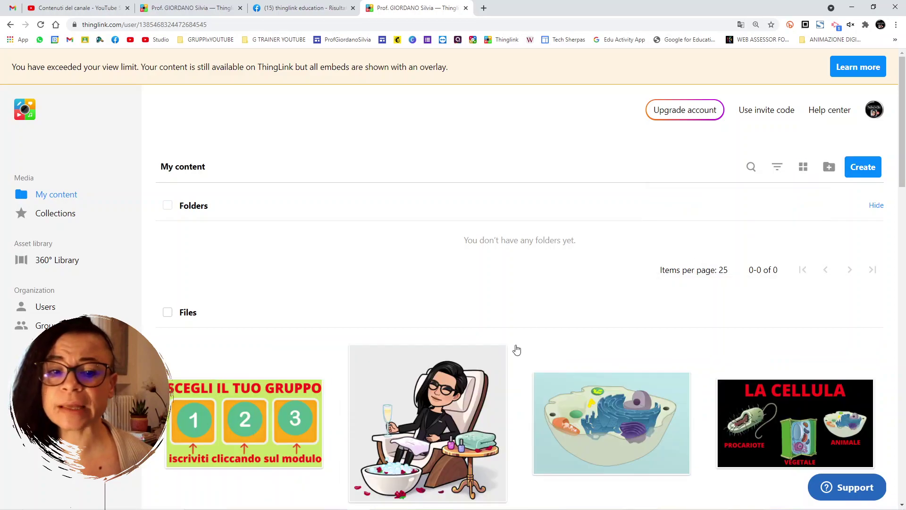
scroll(516, 350, down, 5)
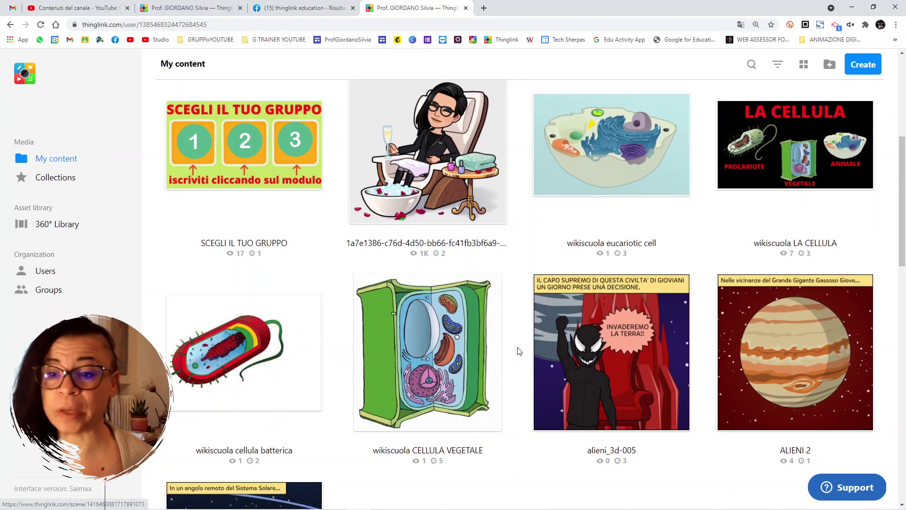
scroll(517, 352, down, 1)
scroll(521, 354, up, 6)
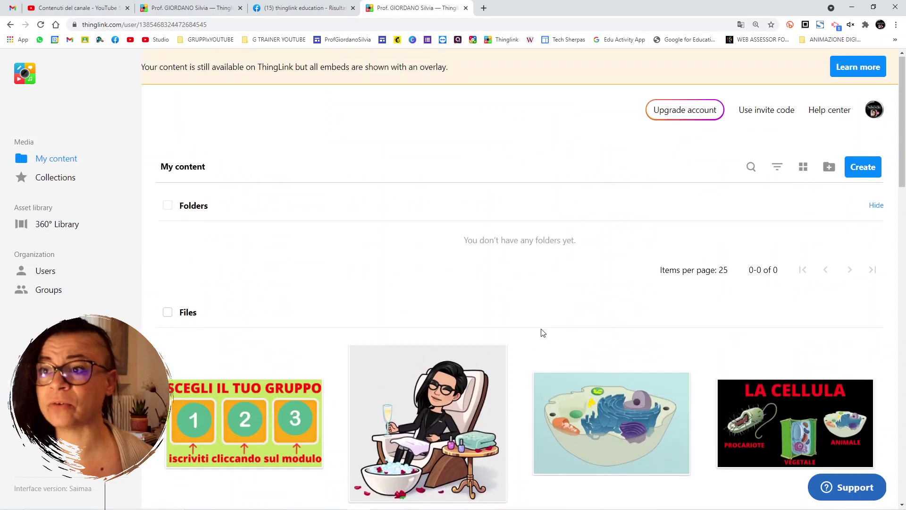
Step: Change the My content layout to the medium grid and back to the small grid
click(803, 170)
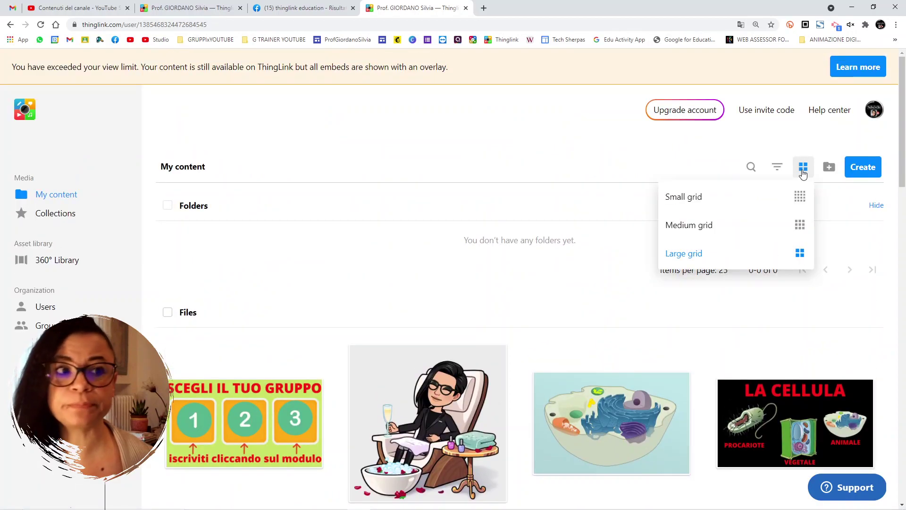
click(798, 231)
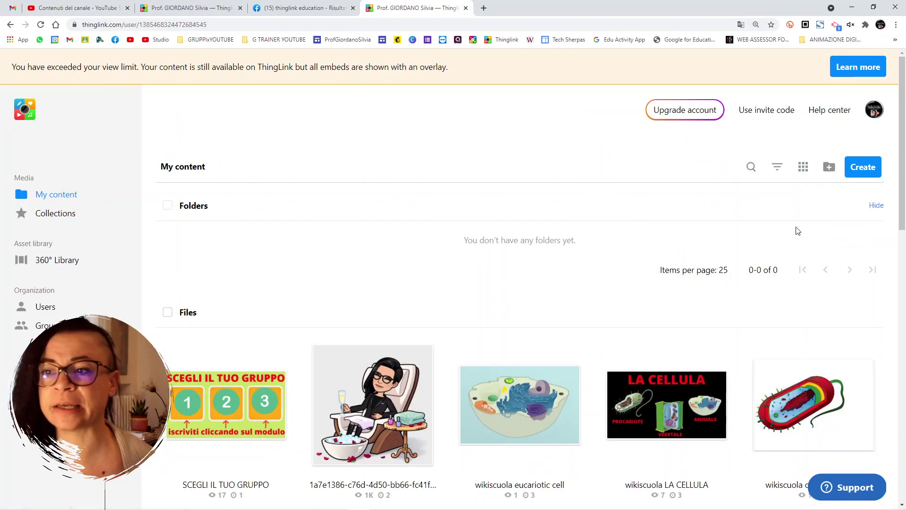
click(803, 169)
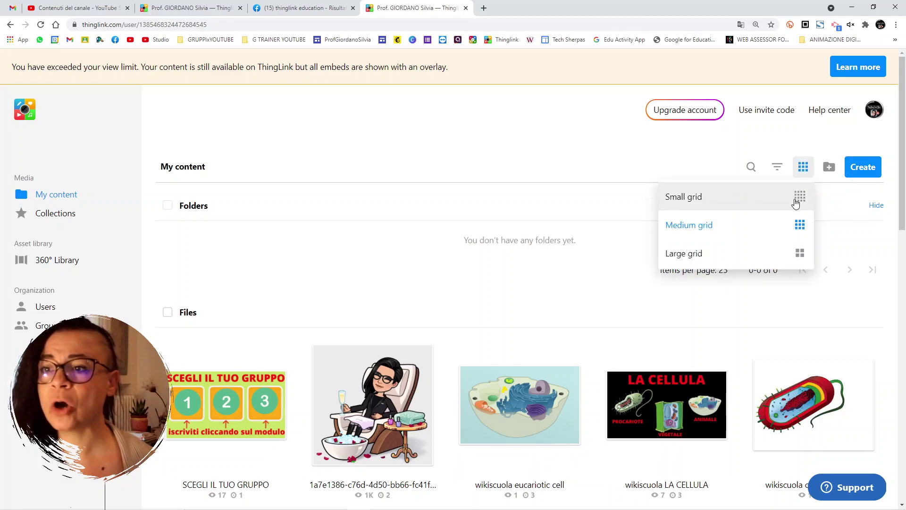
click(798, 198)
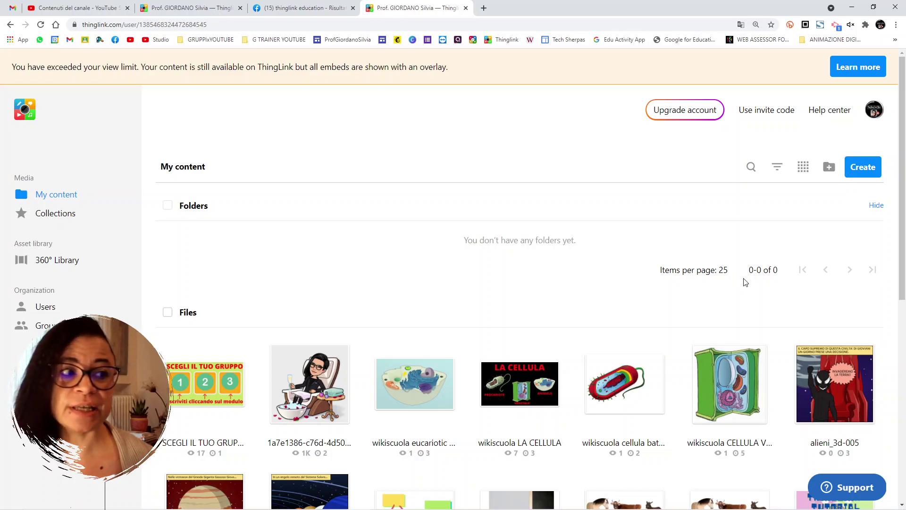
Step: Set the My content library to show 100 items per page and look over the file list
click(694, 275)
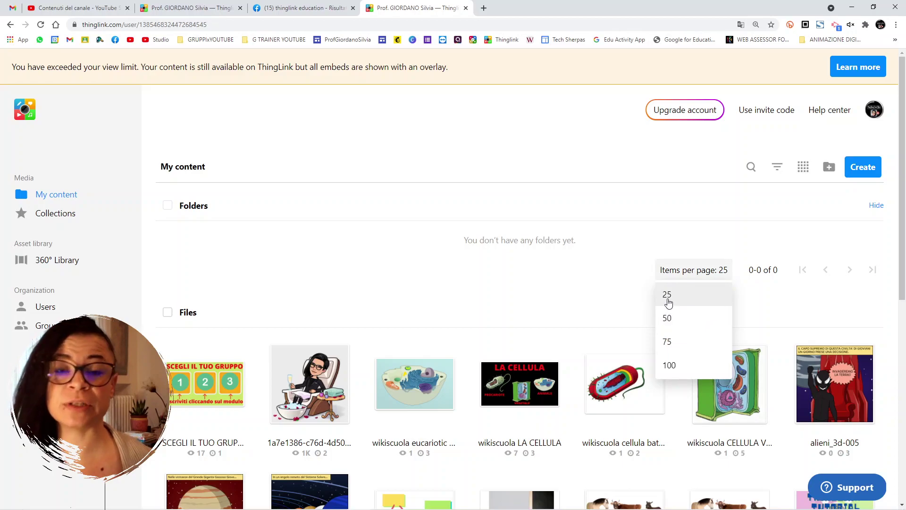
click(673, 365)
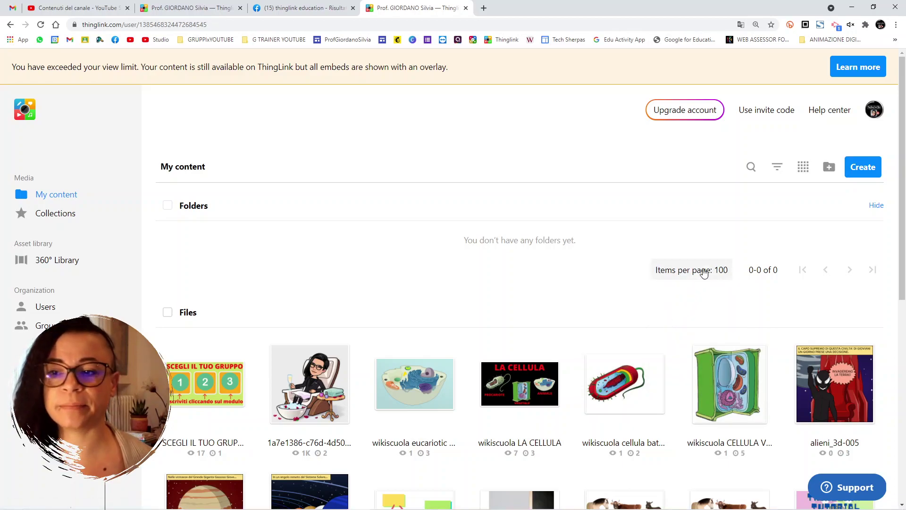
scroll(701, 302, down, 7)
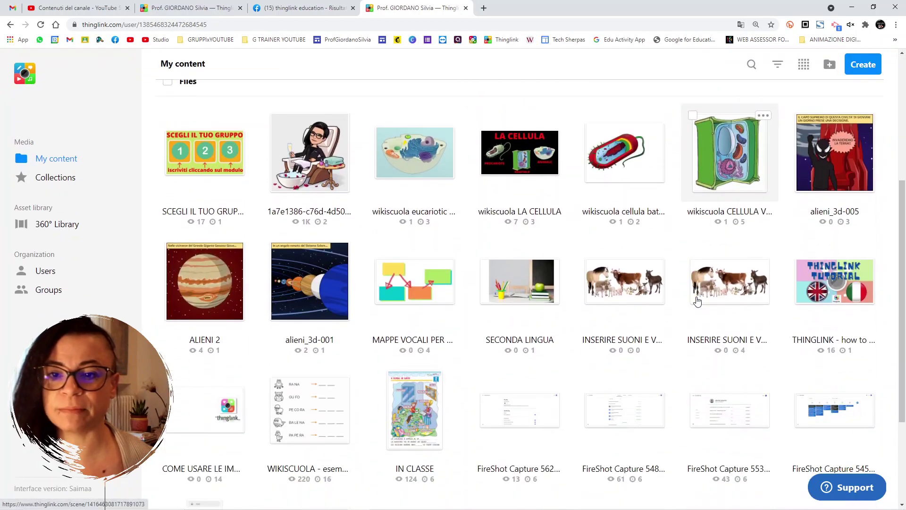
scroll(699, 302, up, 7)
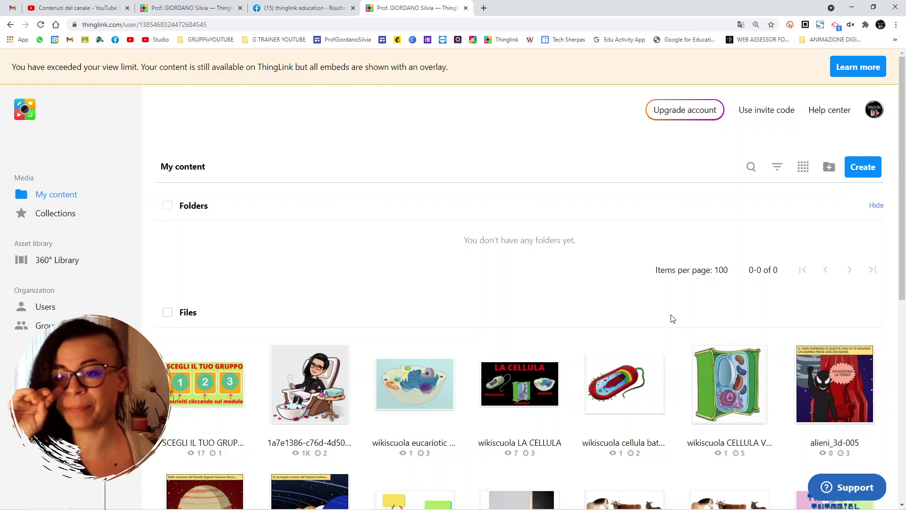
Step: Translate the My content page into Italian and switch it back to English
click(741, 28)
click(690, 42)
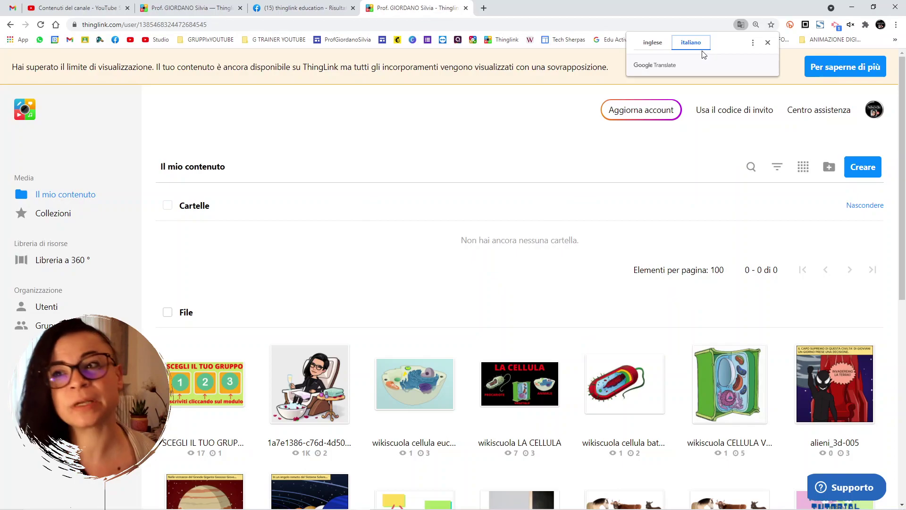
click(659, 43)
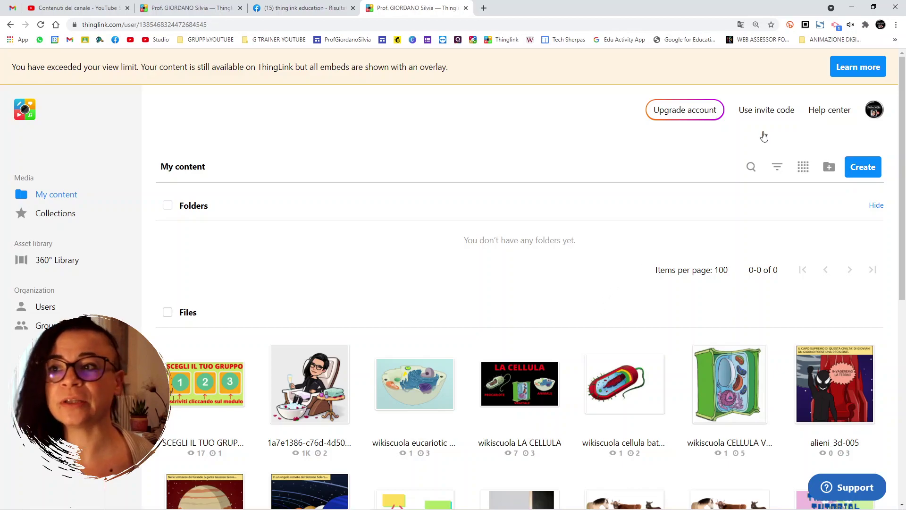
Step: Start creating new content in My content and bring up the file upload dialog
scroll(824, 151, down, 1)
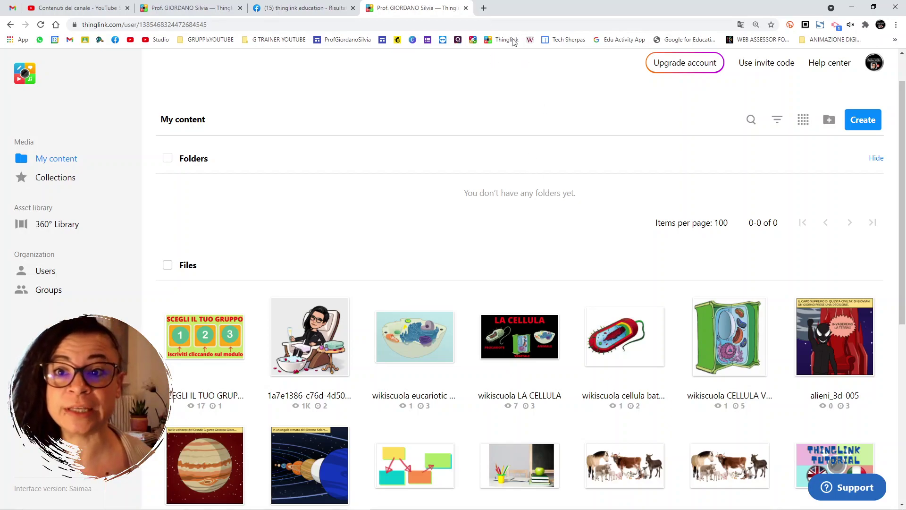
click(862, 124)
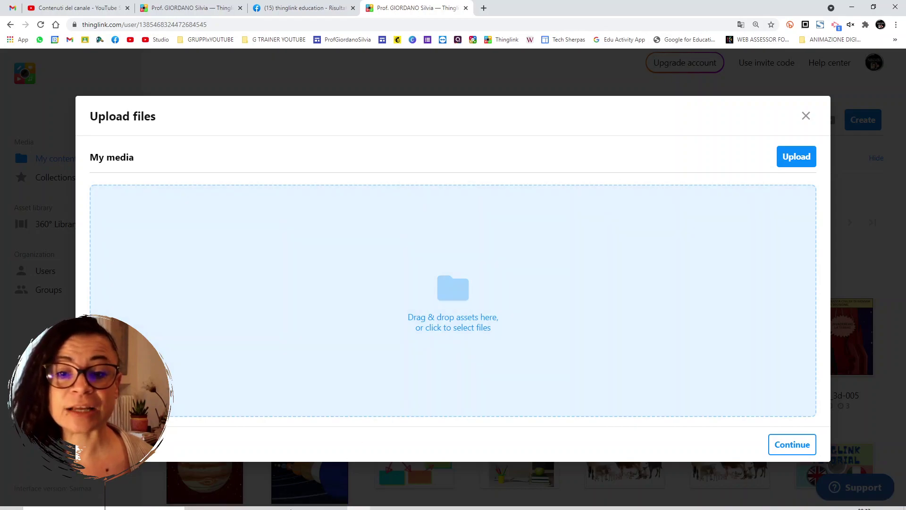
Step: Open Google Images in a new browser tab with Creative Commons results for "mappa concettuale"
click(484, 8)
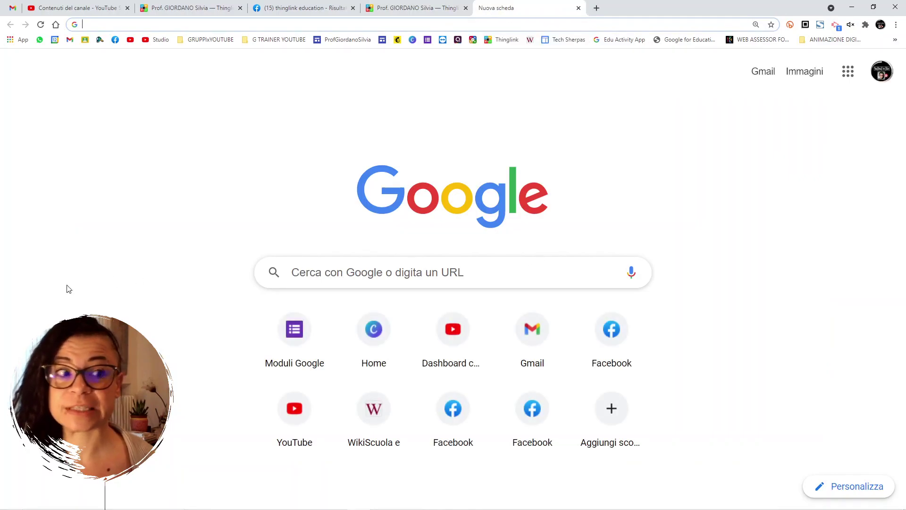
text(google.com/search?q=mappa%20concettuale&tbm=isch&hl=it&tbs=il:cl&rlz=1C1GCEA_enIT942IT942&sa=X&ved=0CAAQ1vwEahcKEwi4wYulr9LvAhUAAAAAHQAAAAAQCQ&biw=1903&bih=975#imgrc=-Ooz7ayb-1CdzM)
key(Return)
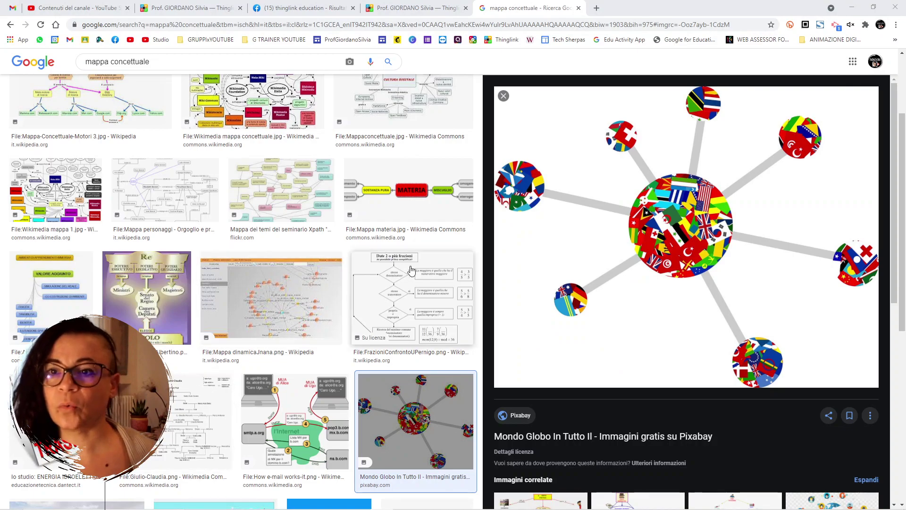
Step: Save the Pixabay flag-globe network image from Google Images to the computer as world-1302954_1280.jpg
right_click(607, 206)
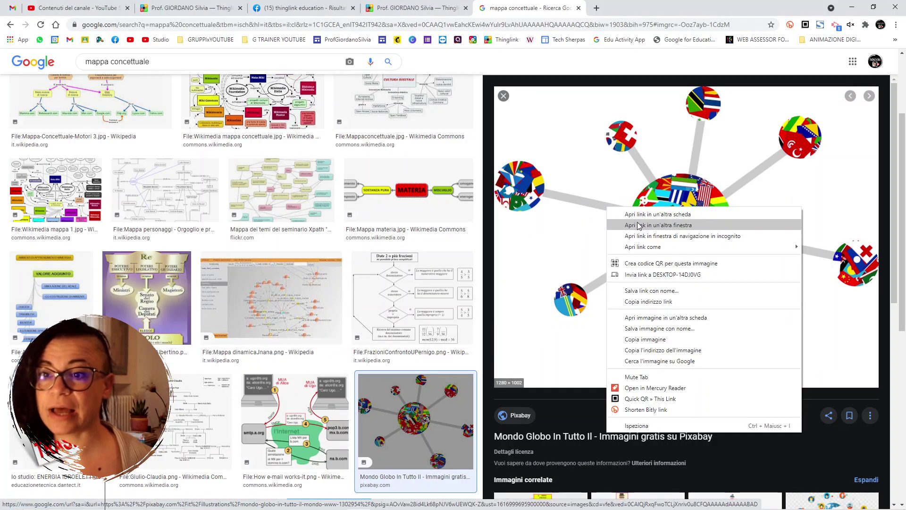
click(645, 329)
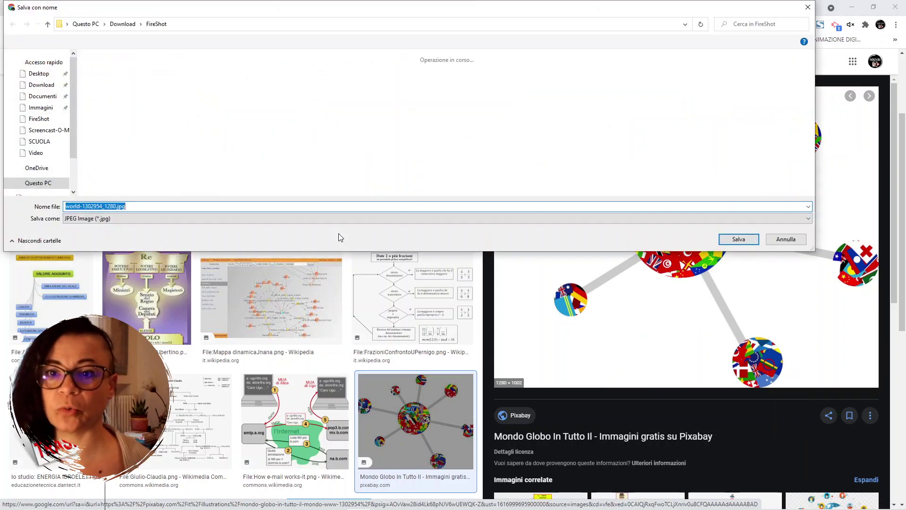
click(733, 239)
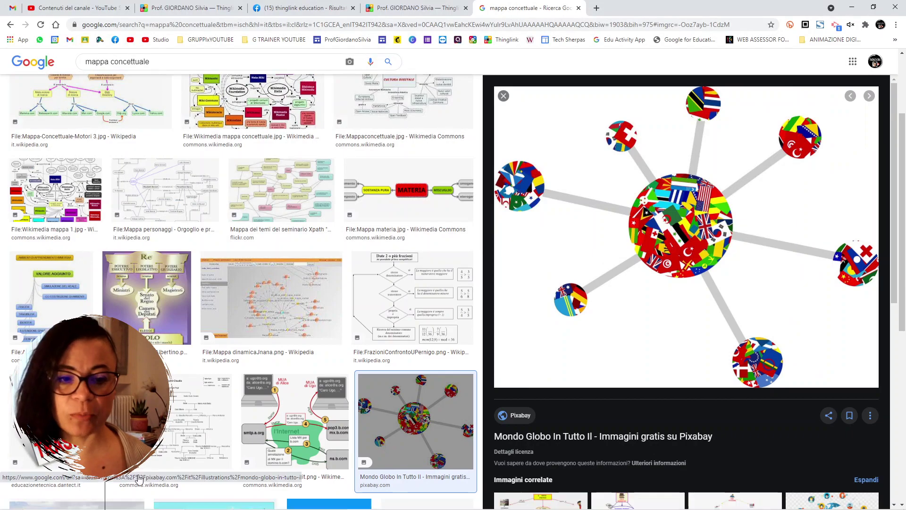
Step: Return to ThingLink's file upload dialog and add the downloaded world-1302954_1280.jpg image twice
click(398, 6)
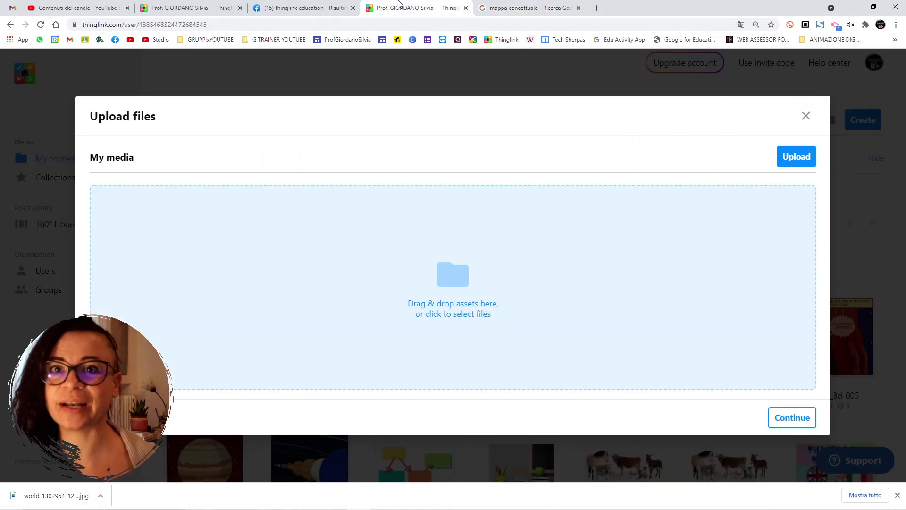
drag(40, 493, 466, 255)
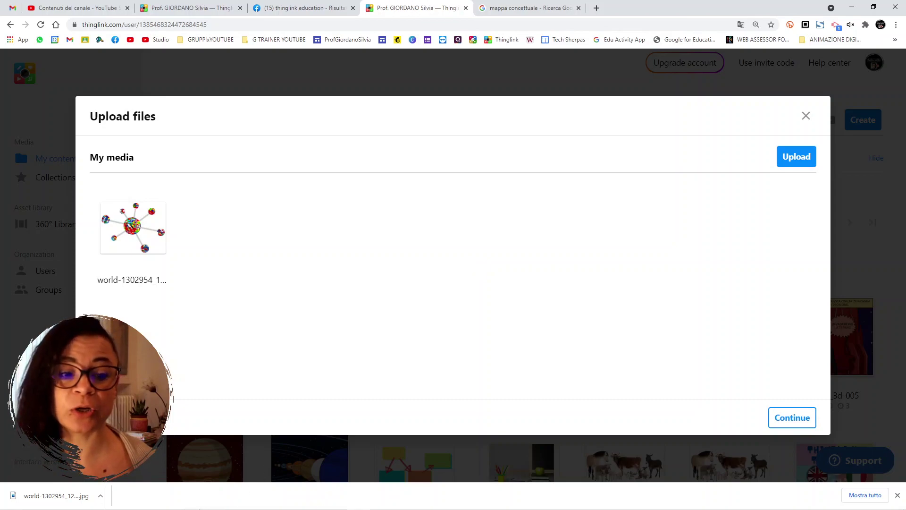
drag(91, 492, 367, 262)
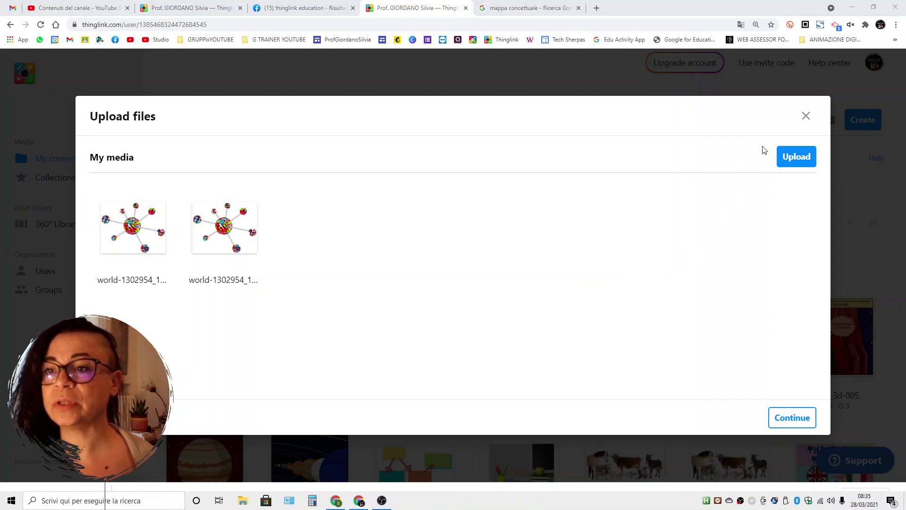
Step: Add the Unsplash photo by Surface showing hands on a laptop and finish the upload to My content
click(796, 160)
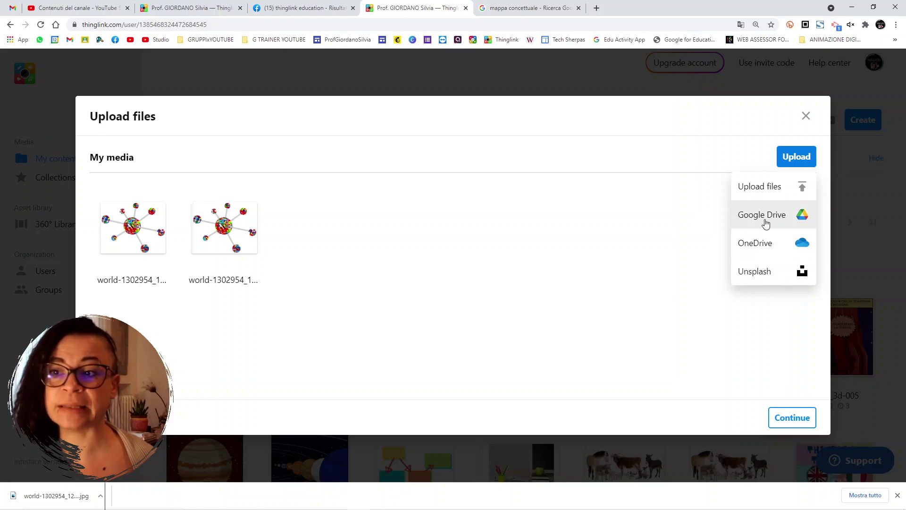
click(766, 277)
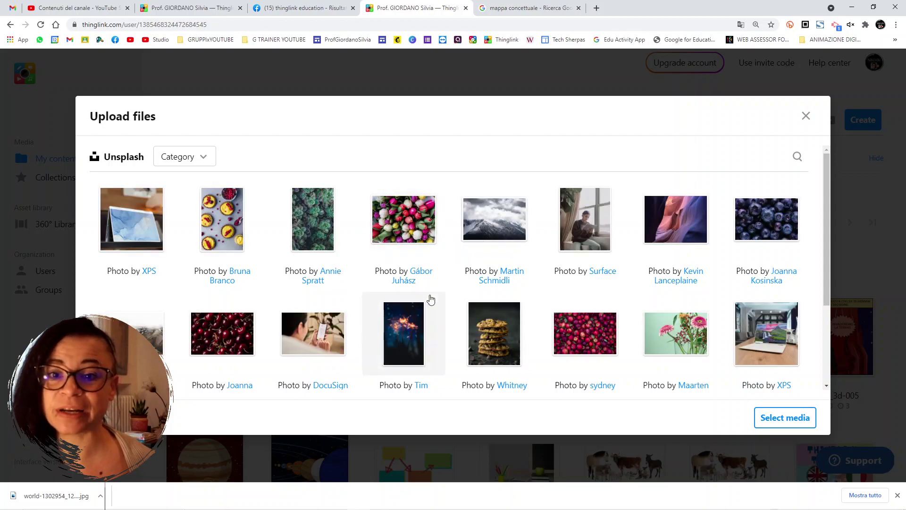
scroll(464, 296, down, 4)
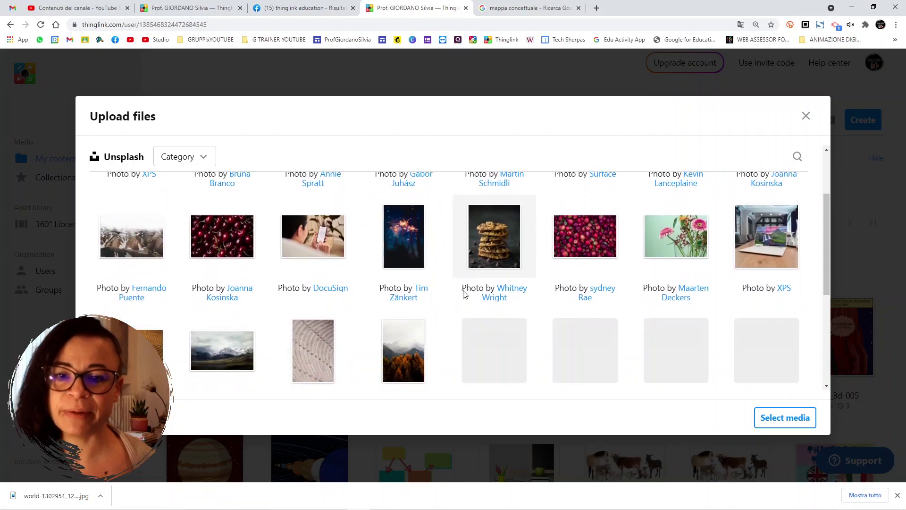
scroll(463, 294, down, 1)
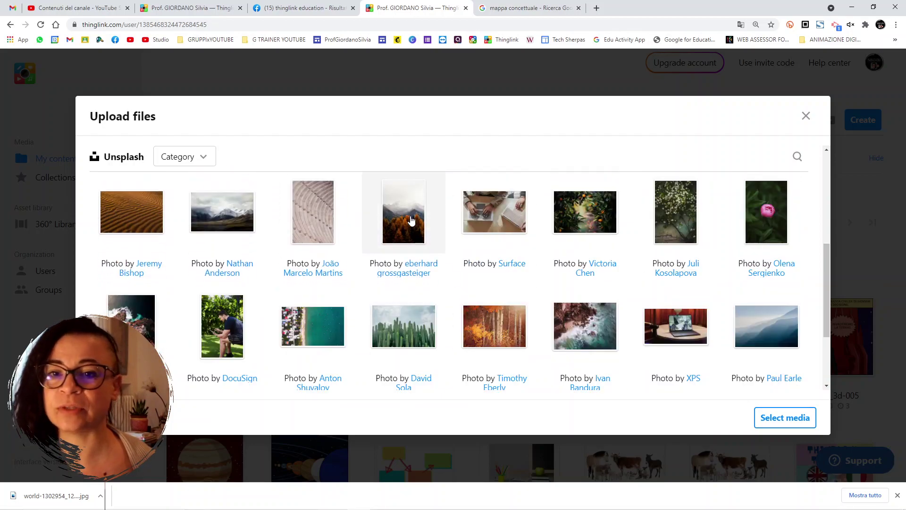
click(501, 222)
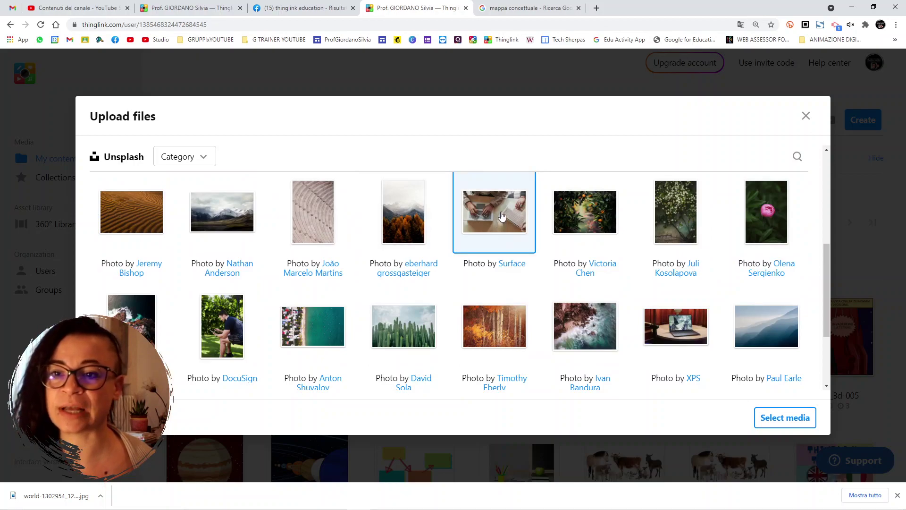
click(786, 420)
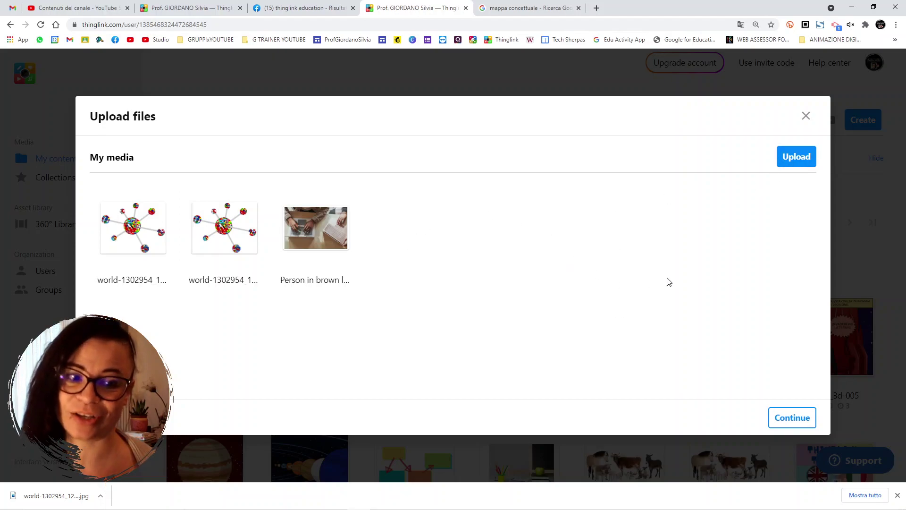
click(787, 424)
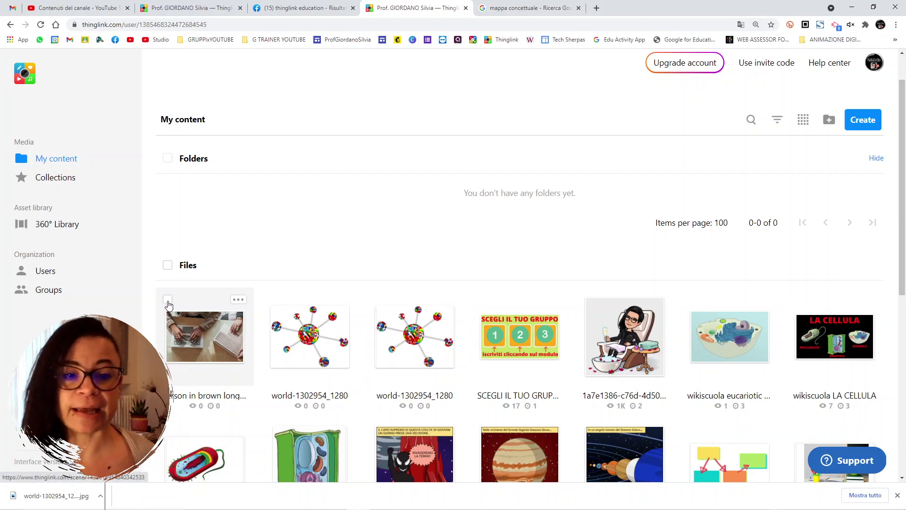
Step: Select the three newly uploaded files in My content and clear the selection again
click(167, 299)
click(272, 299)
click(378, 299)
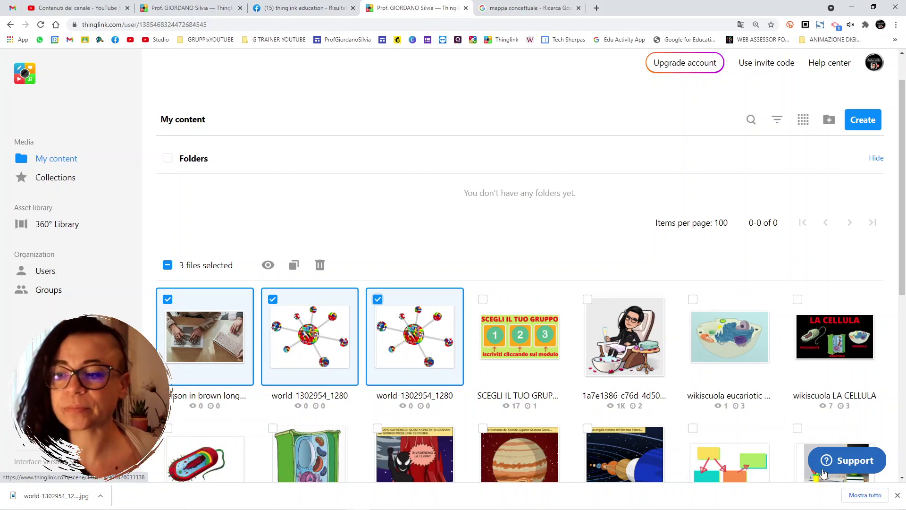
click(898, 495)
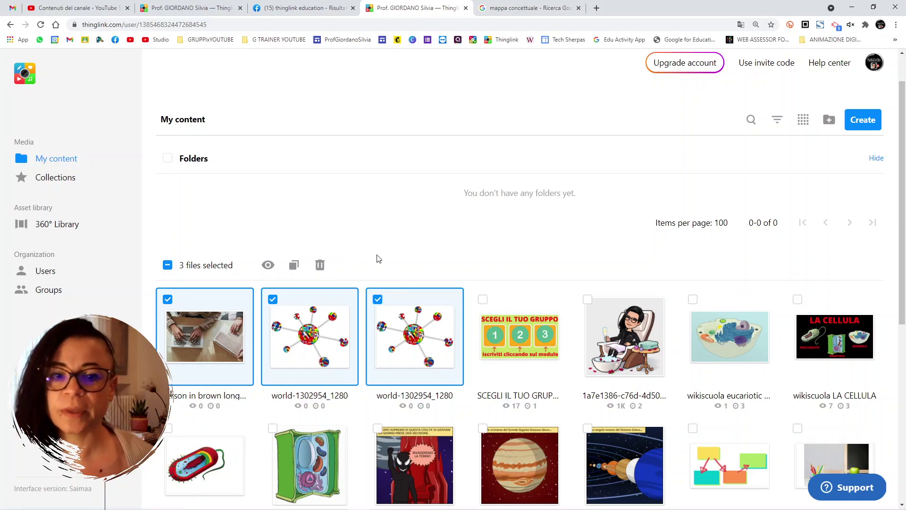
click(167, 266)
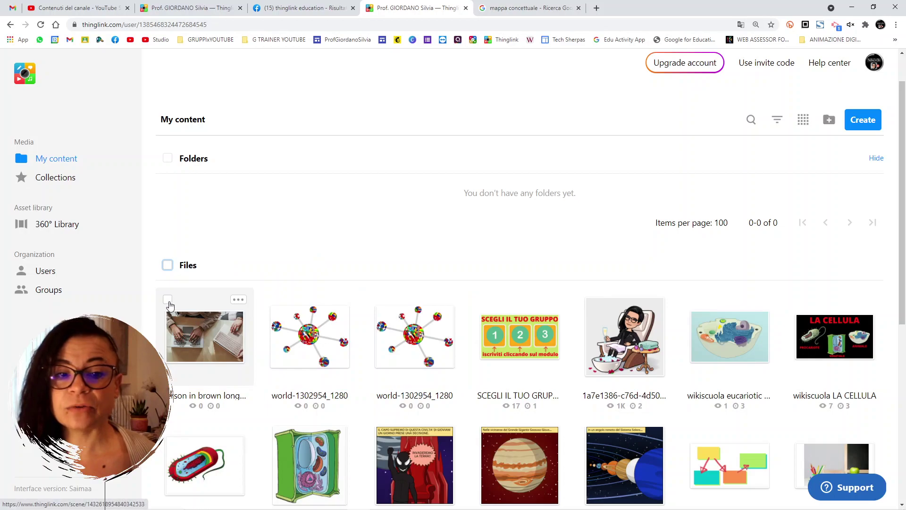
Step: Look over the laptop photo's privacy settings, trying the Unlisted and Private options, and leave without saving
click(168, 300)
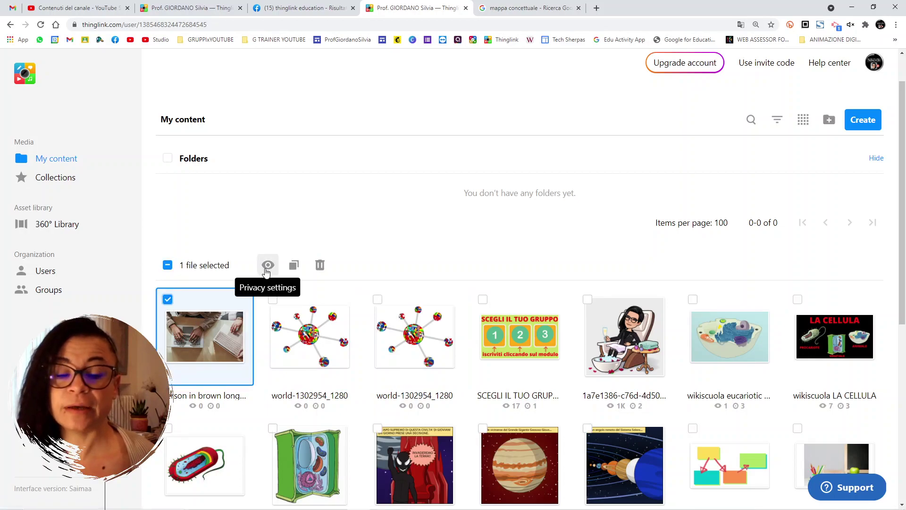
click(267, 267)
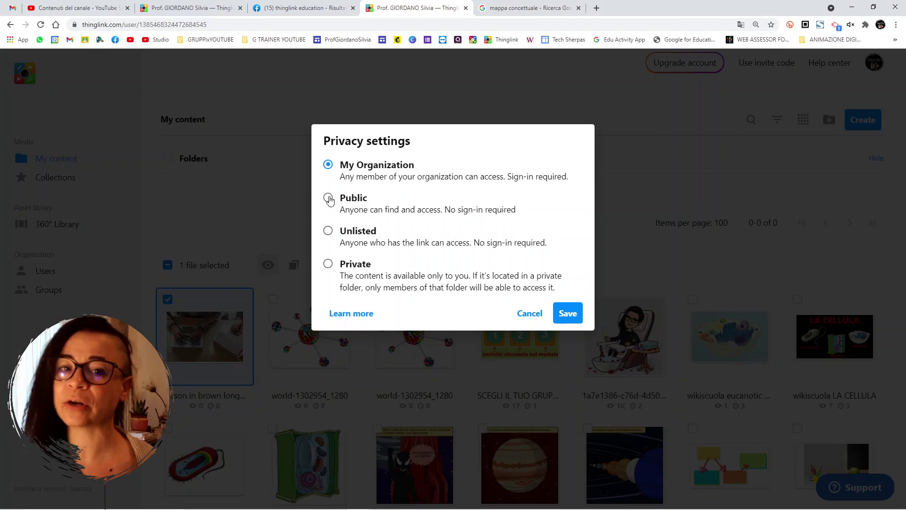
click(329, 232)
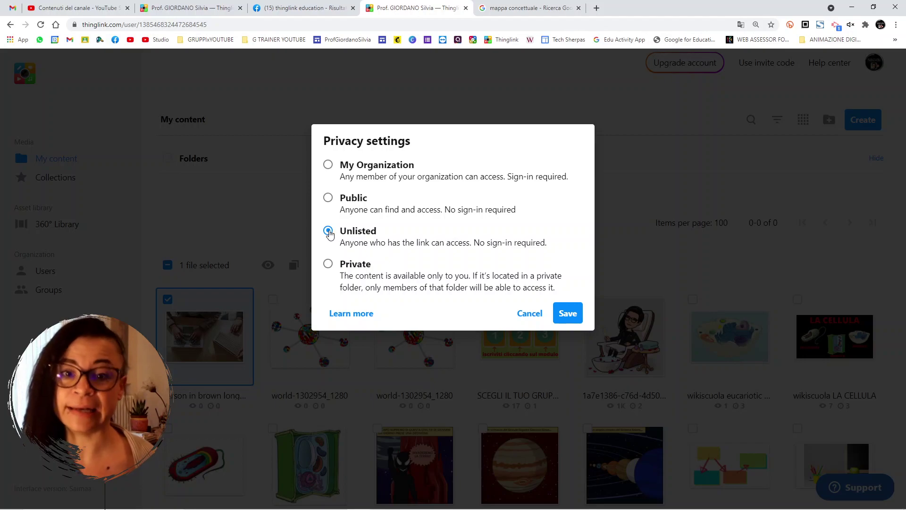
click(329, 264)
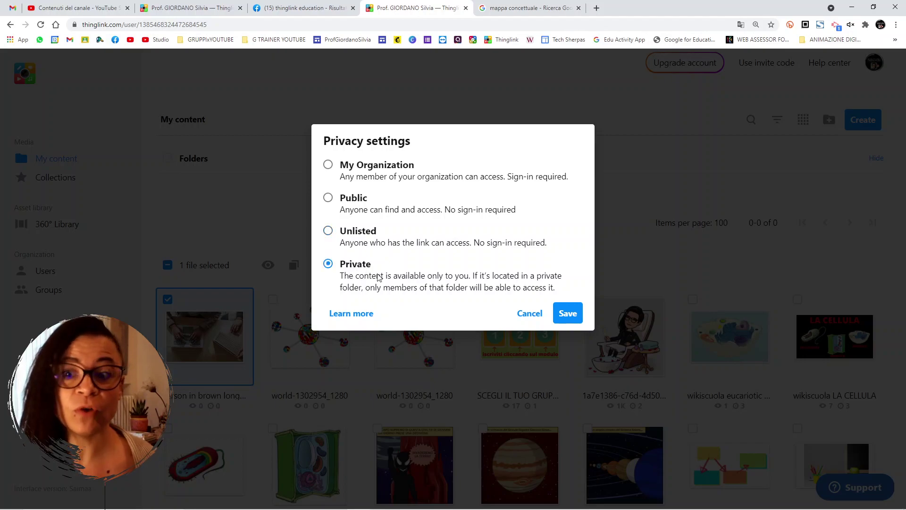
click(529, 314)
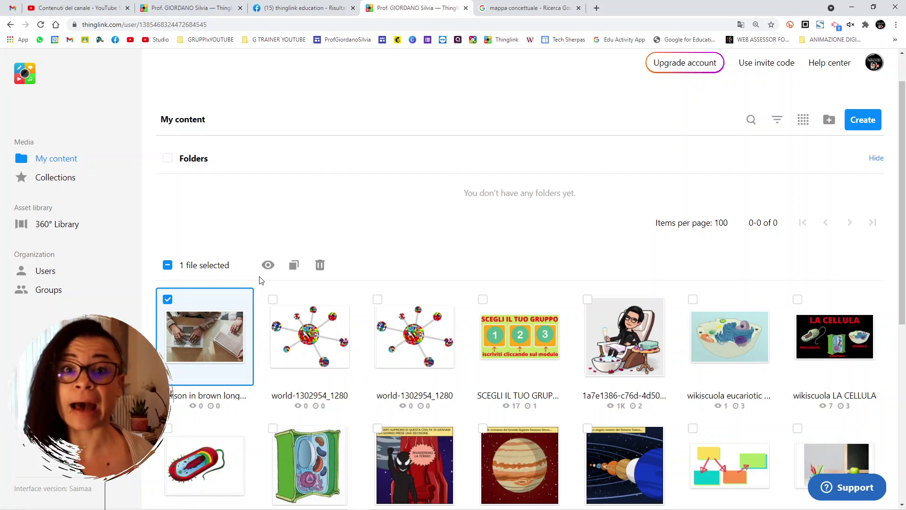
click(167, 299)
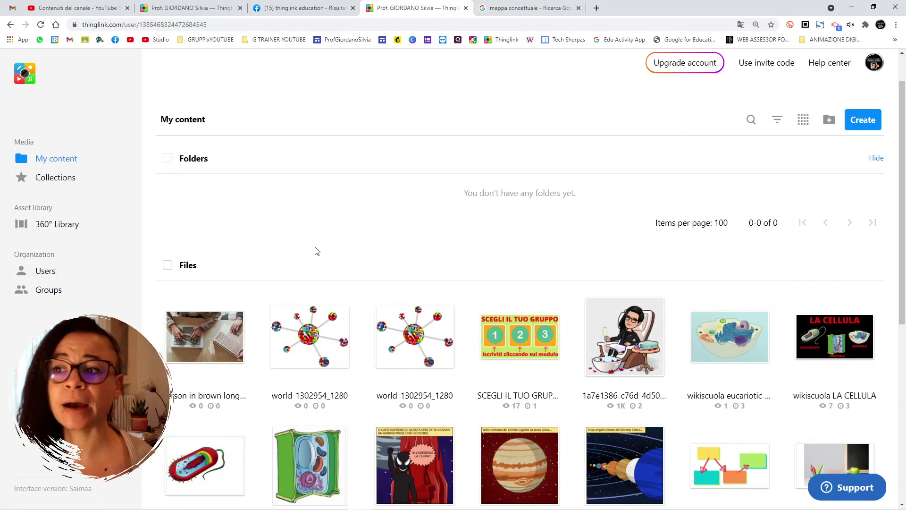
Step: Open the first world-1302954_1280 image and look at its tag editor and privacy settings without changing anything
click(314, 335)
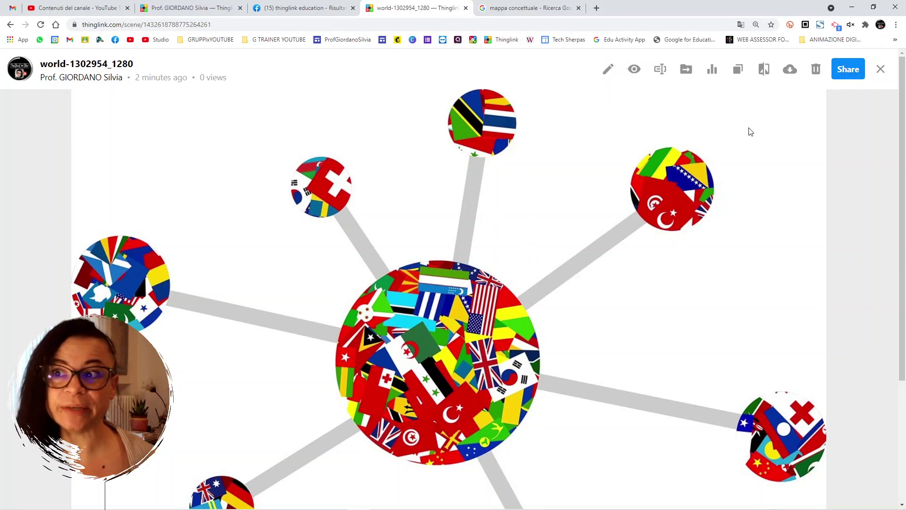
click(609, 70)
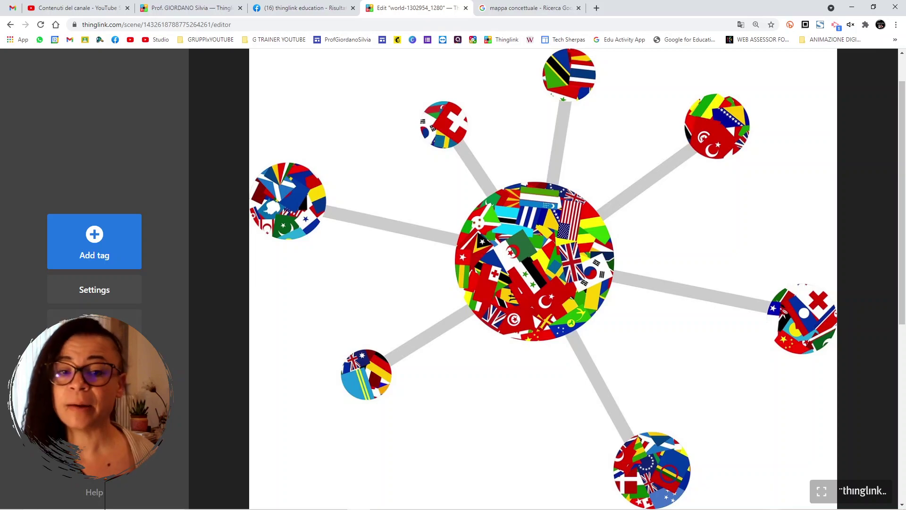
key(alt+Left)
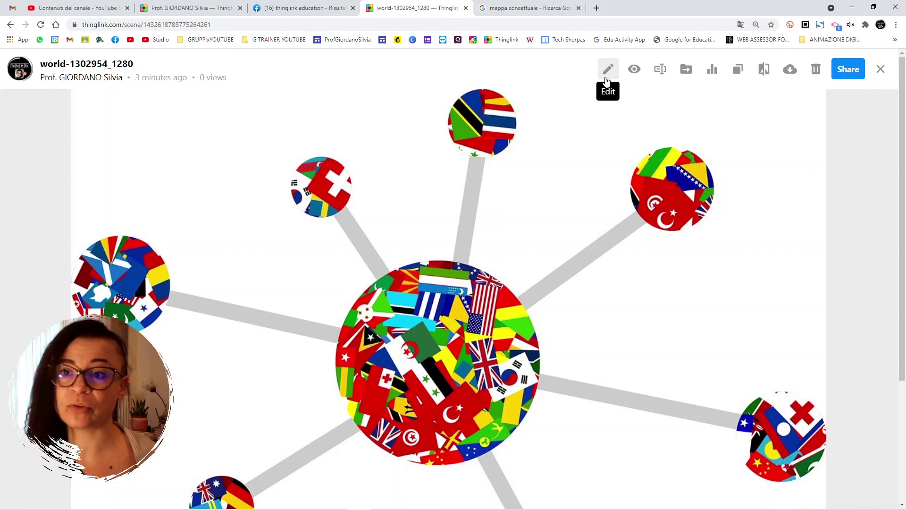
click(635, 70)
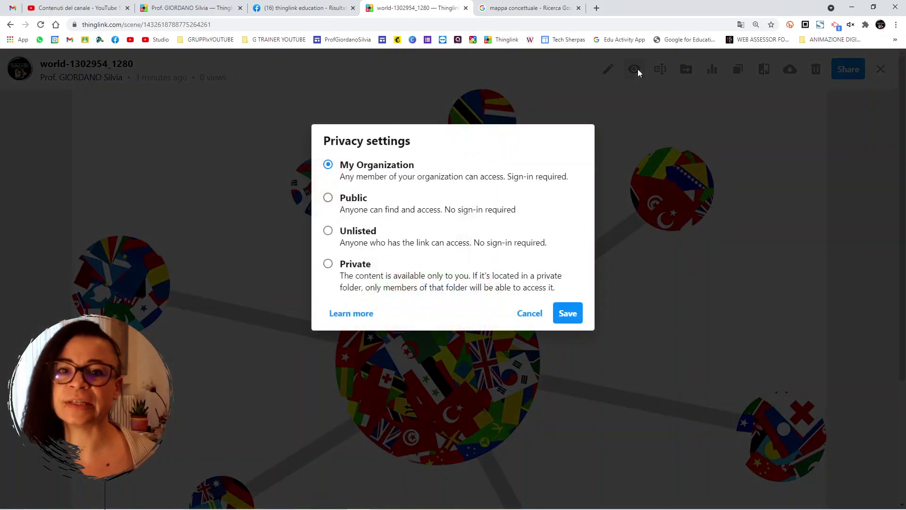
click(524, 314)
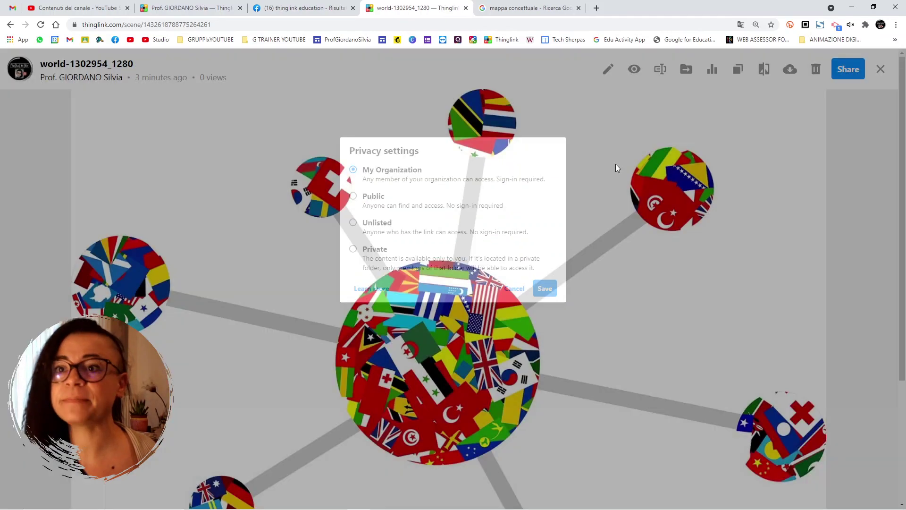
click(656, 71)
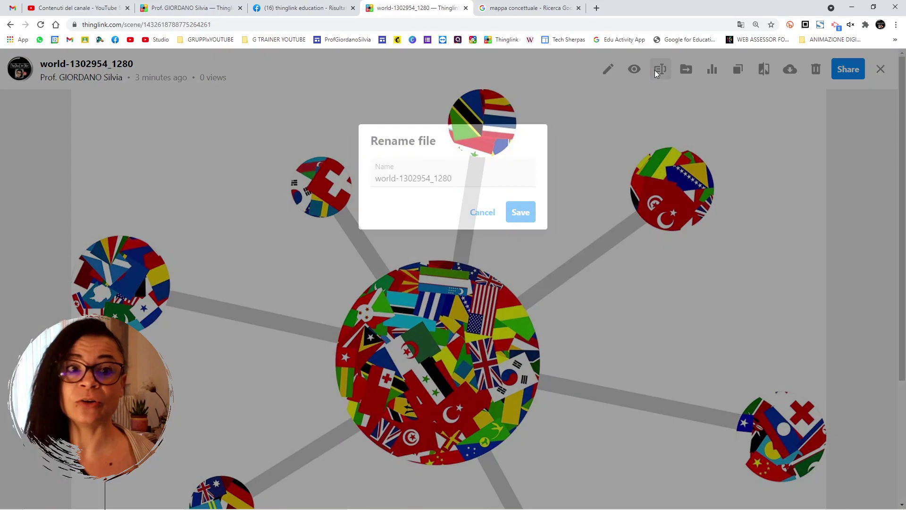
drag(481, 178, 295, 161)
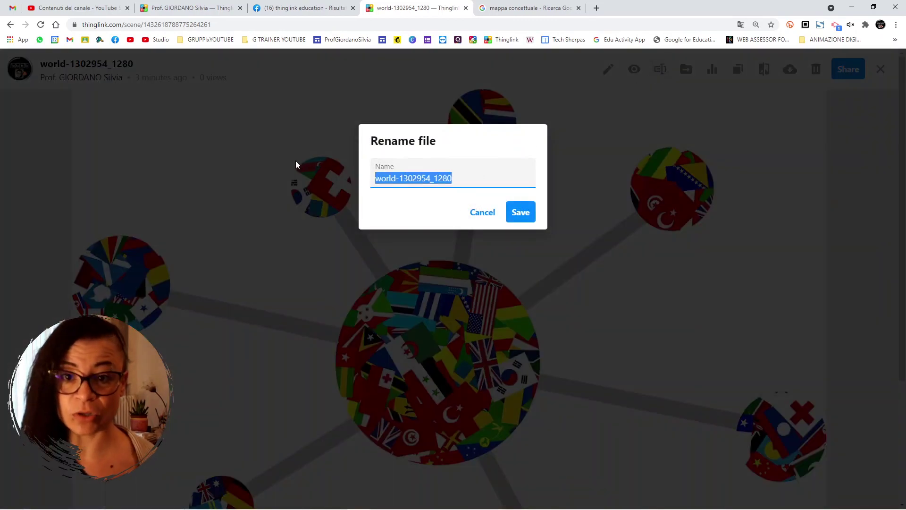
click(297, 158)
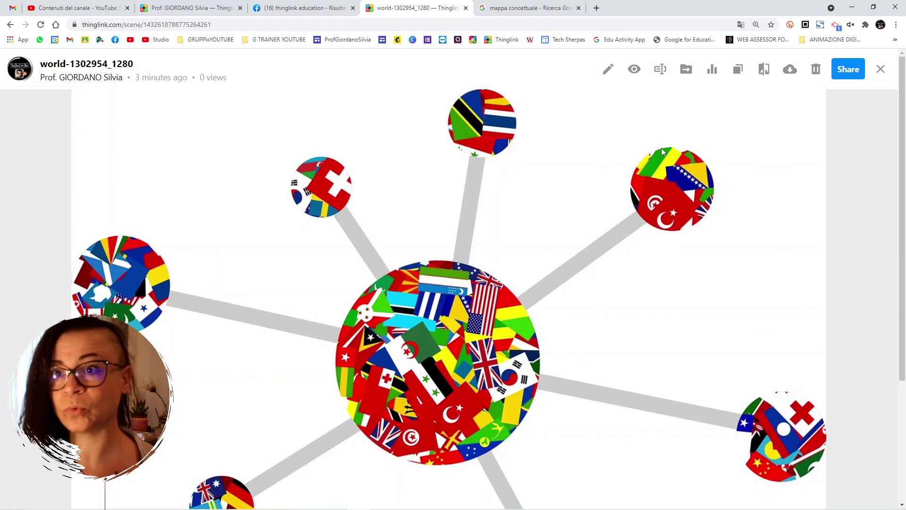
Step: Rename the opened flag-globe image file to "mappa concettuale" and save the new name
click(660, 70)
click(455, 178)
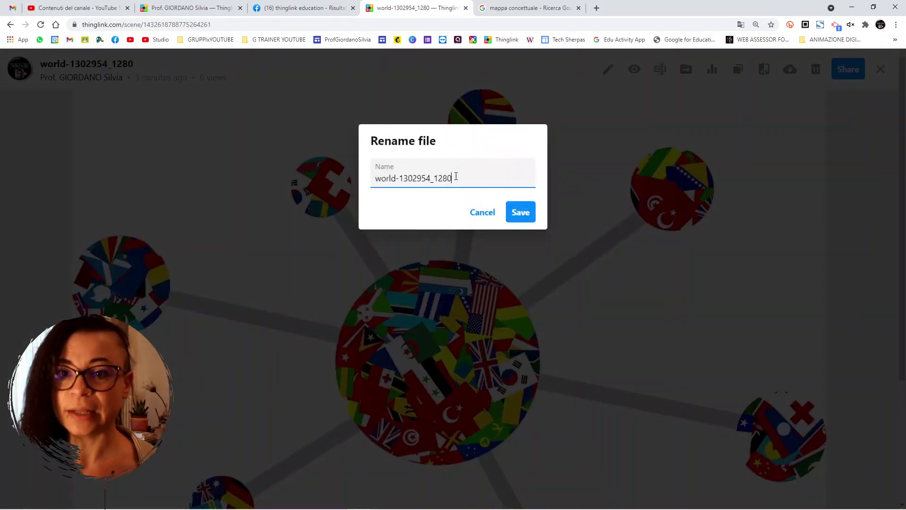
key(BackSpace)
key(BackSpace)
key(BackSpace)
key(BackSpace)
key(BackSpace)
key(BackSpace)
key(BackSpace)
key(BackSpace)
key(BackSpace)
key(BackSpace)
key(BackSpace)
key(BackSpace)
key(BackSpace)
key(BackSpace)
key(BackSpace)
key(BackSpace)
key(BackSpace)
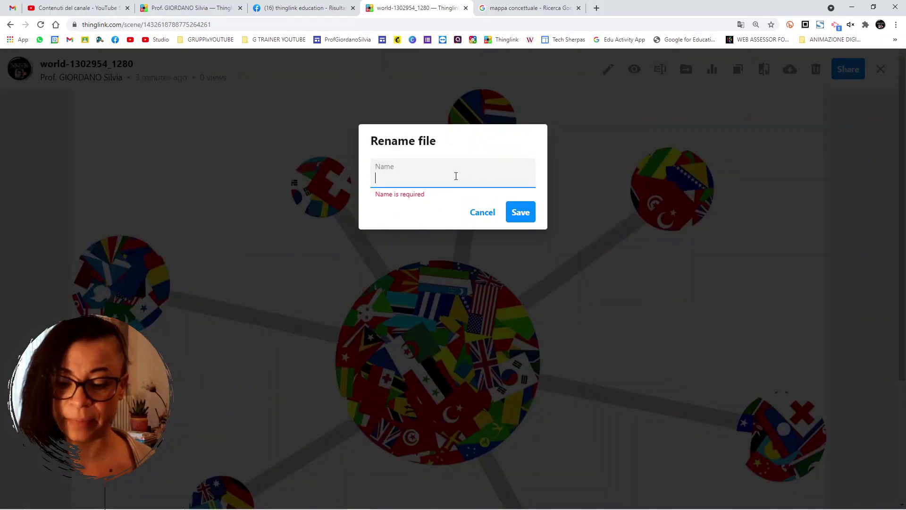
text(mappa concettuale)
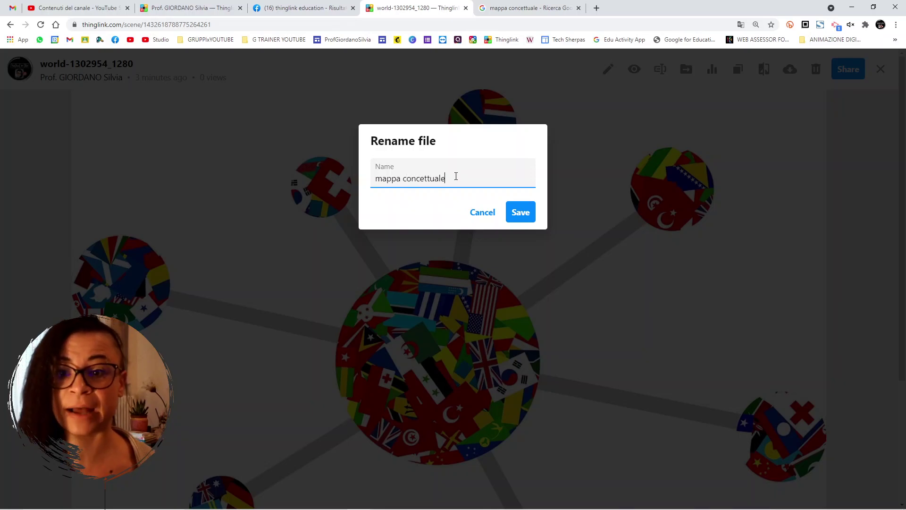
click(524, 211)
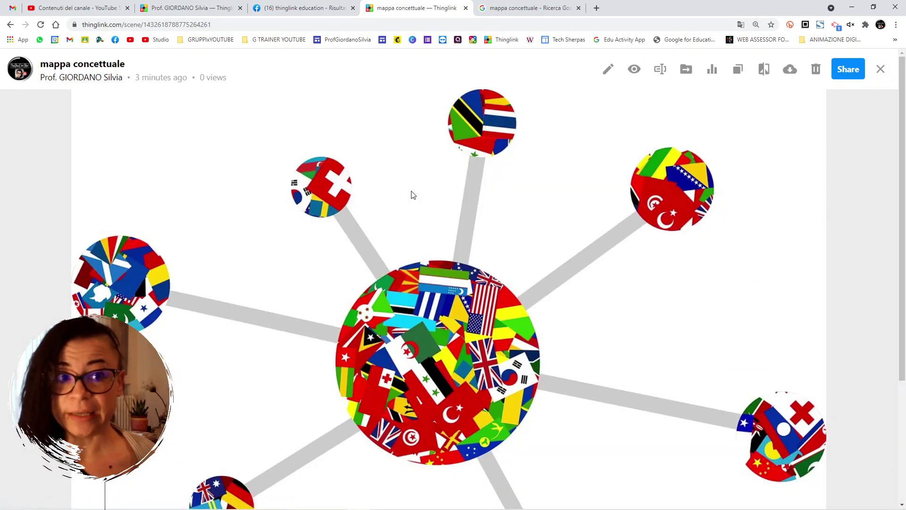
Step: Close the image view and bring up the available actions for the mappa concettuale file in My content
click(881, 70)
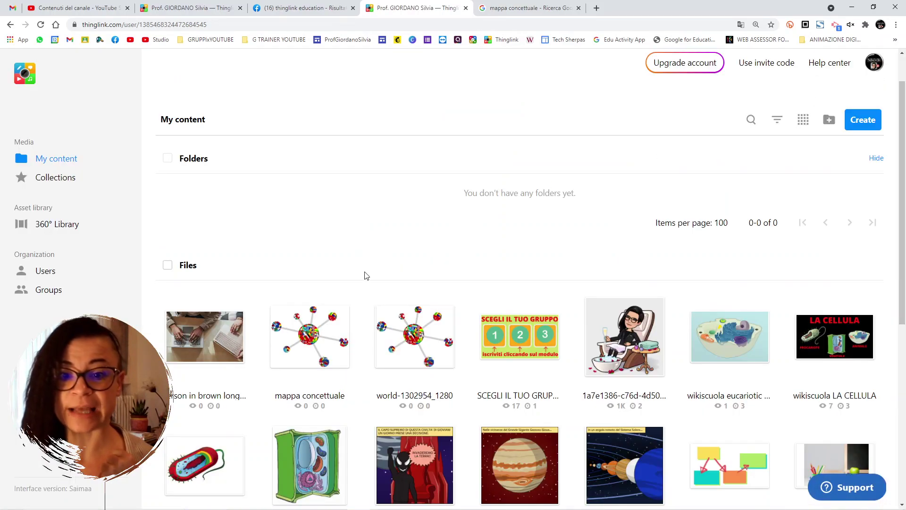
click(346, 303)
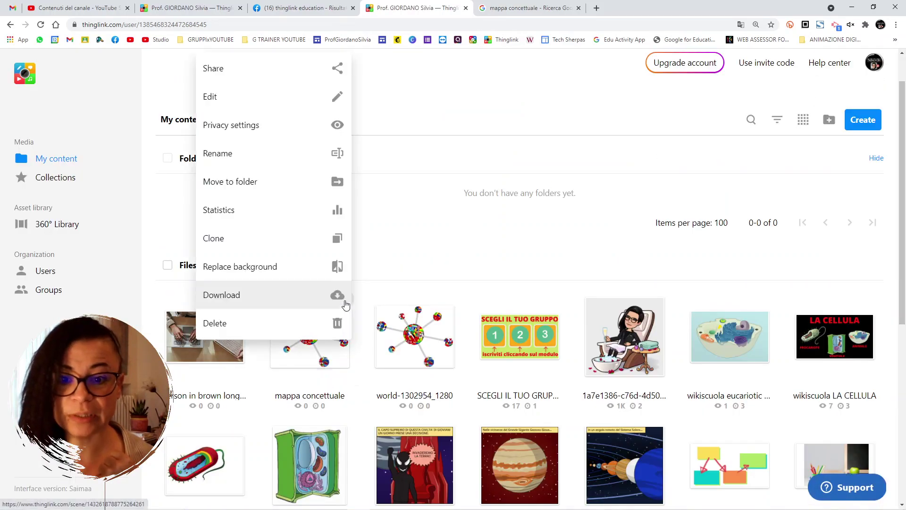